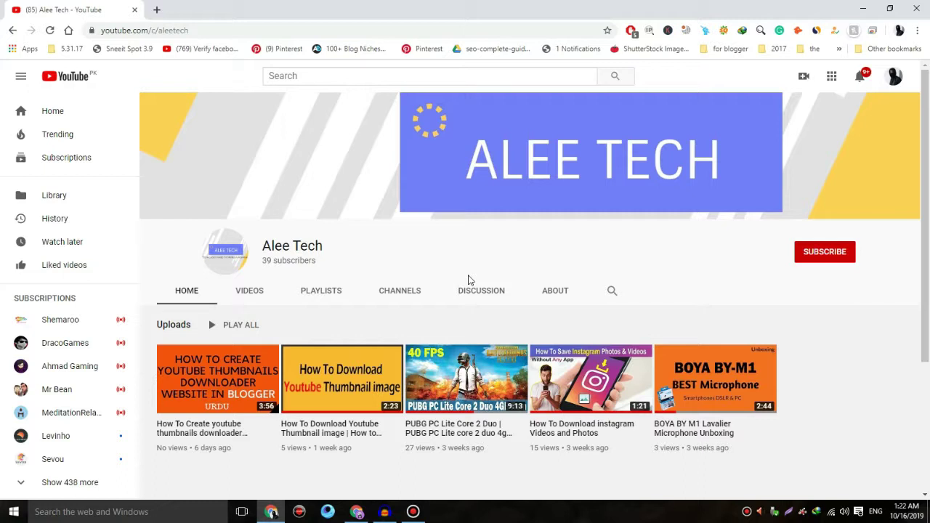
Load the remove.bg site in a fresh Chrome tab
click(154, 10)
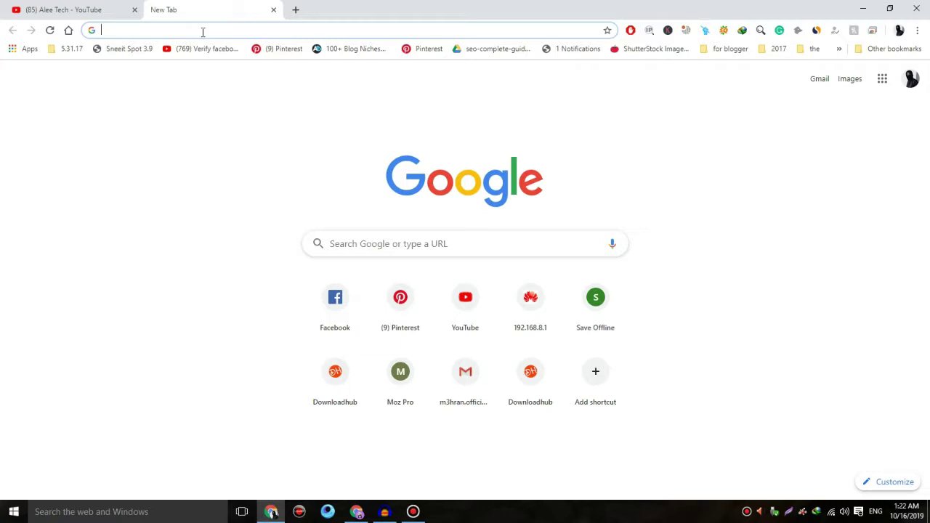
text(re)
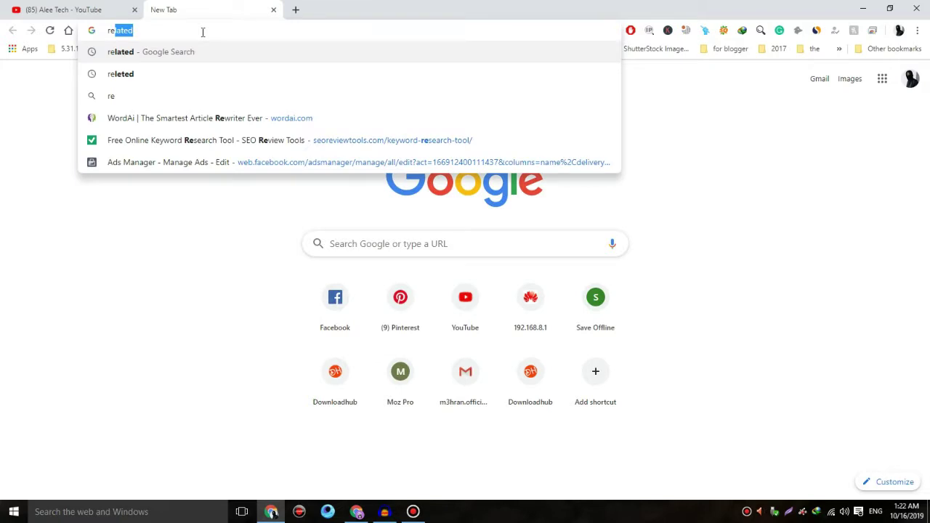
text(move)
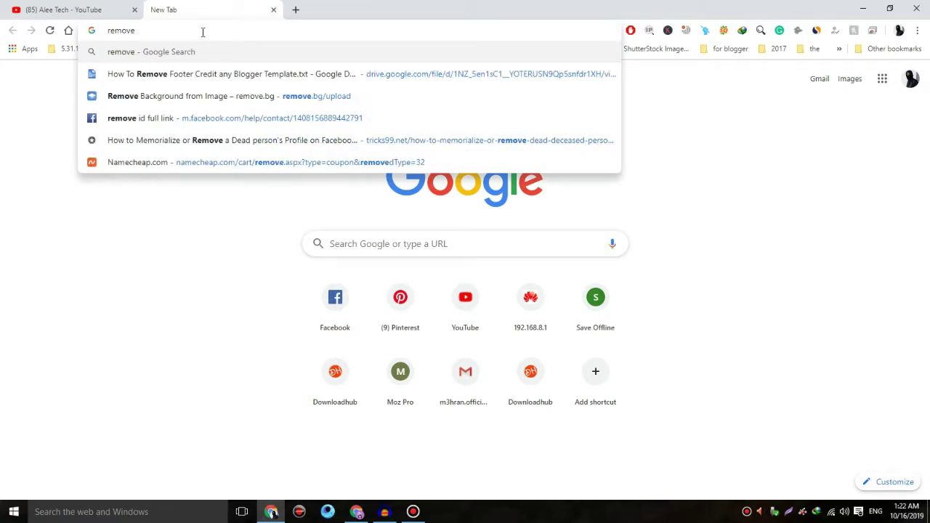
text(.bg)
key(Return)
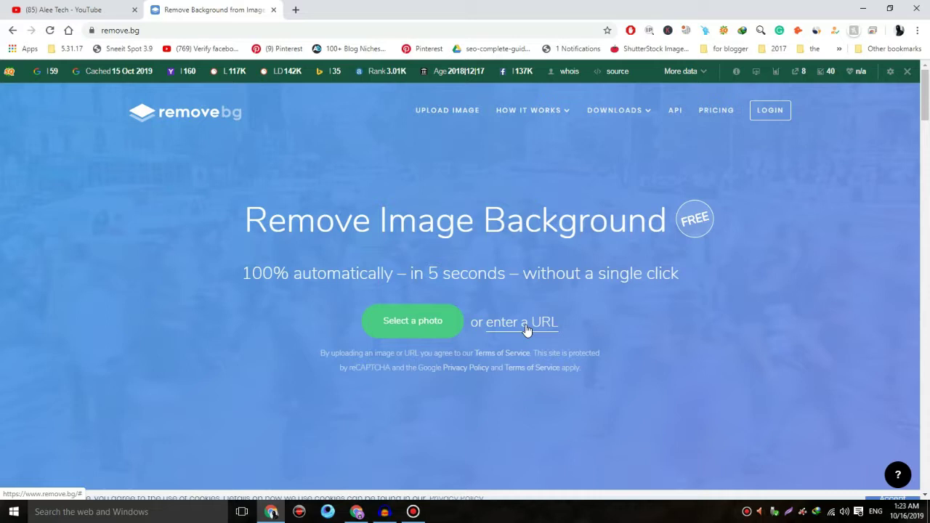
Upload the jacket photo from Downloads to remove.bg for a background-free cut-out
click(526, 326)
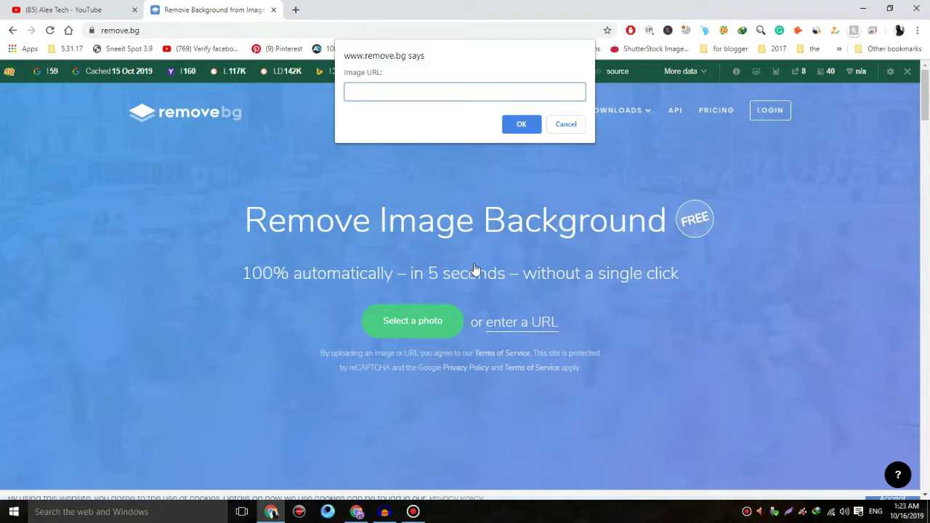
click(566, 125)
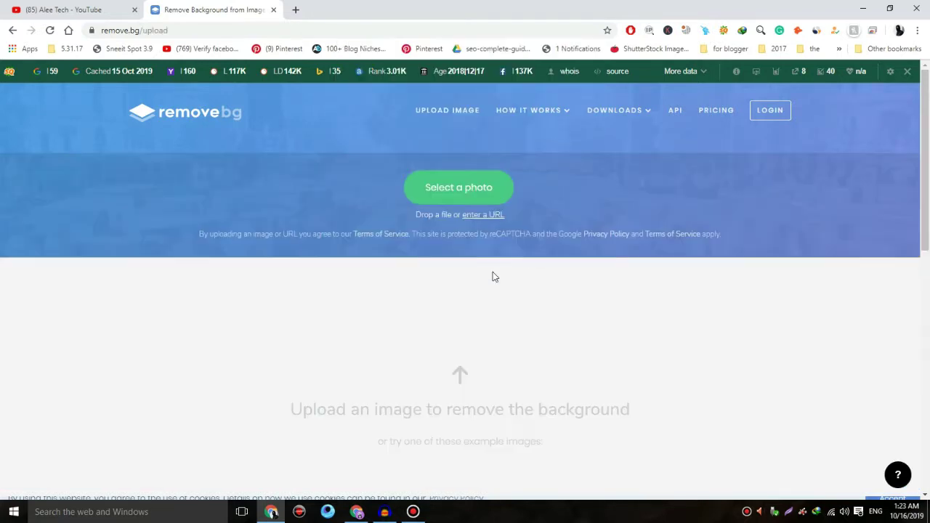
click(460, 190)
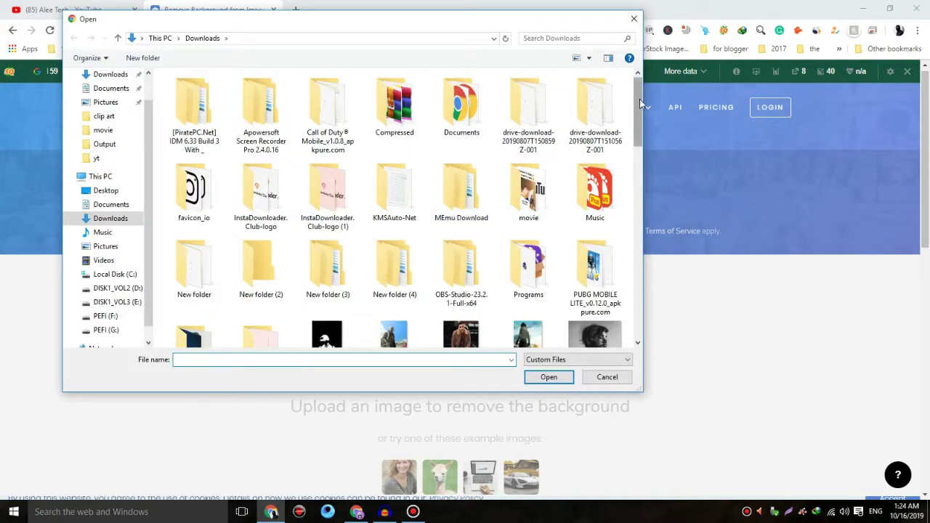
drag(638, 105, 637, 149)
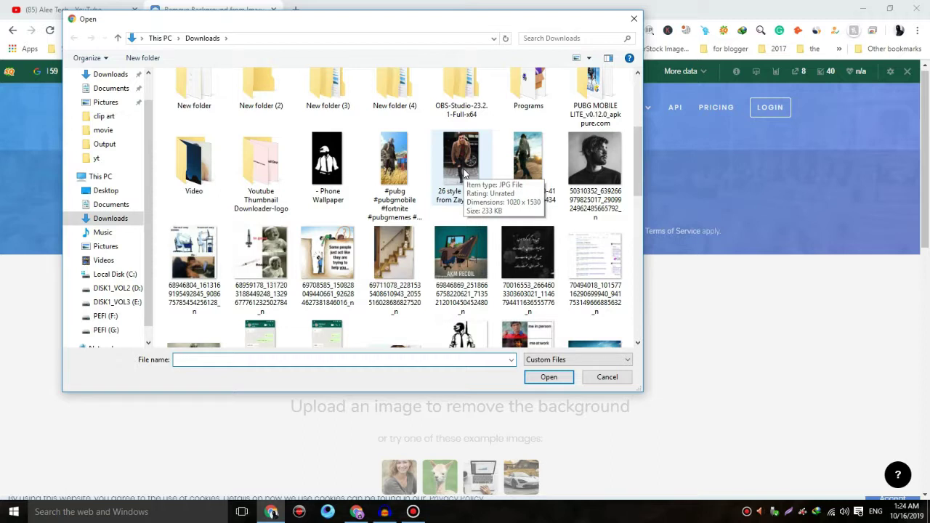
click(465, 173)
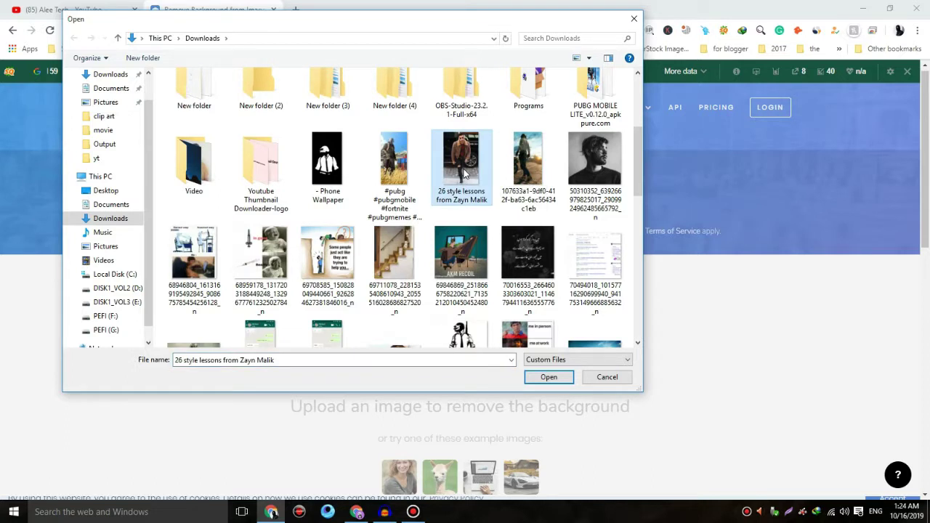
double_click(465, 173)
scroll(480, 250, down, 3)
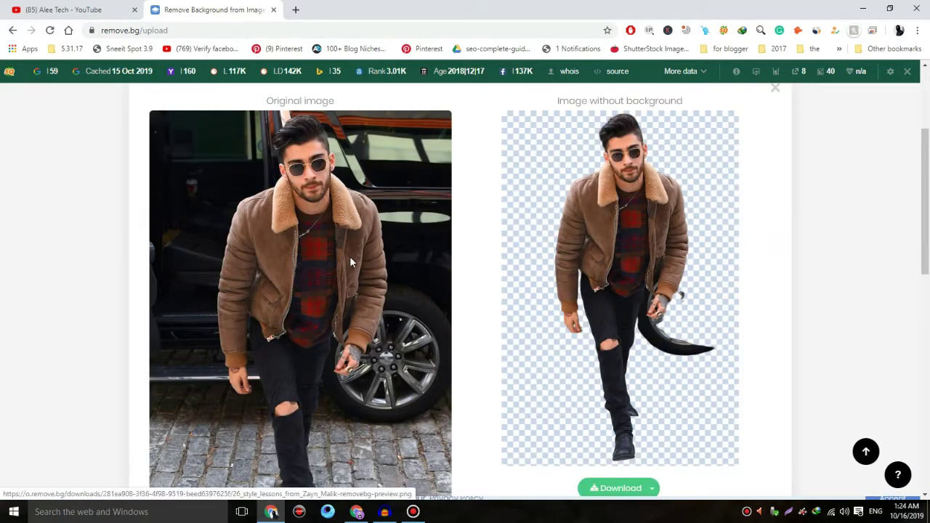
Scroll below the cut-out result and open it in the remove.bg editor
scroll(653, 234, down, 1)
scroll(242, 197, up, 1)
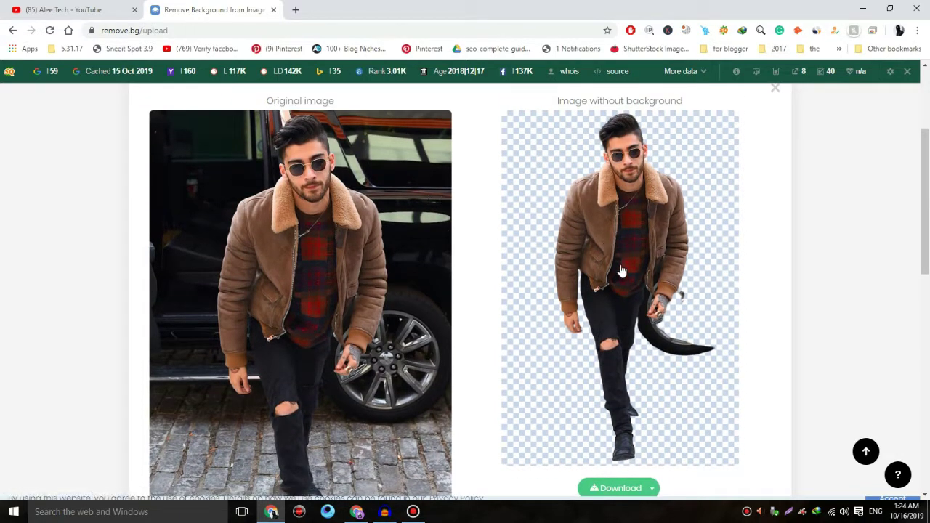
scroll(620, 269, down, 1)
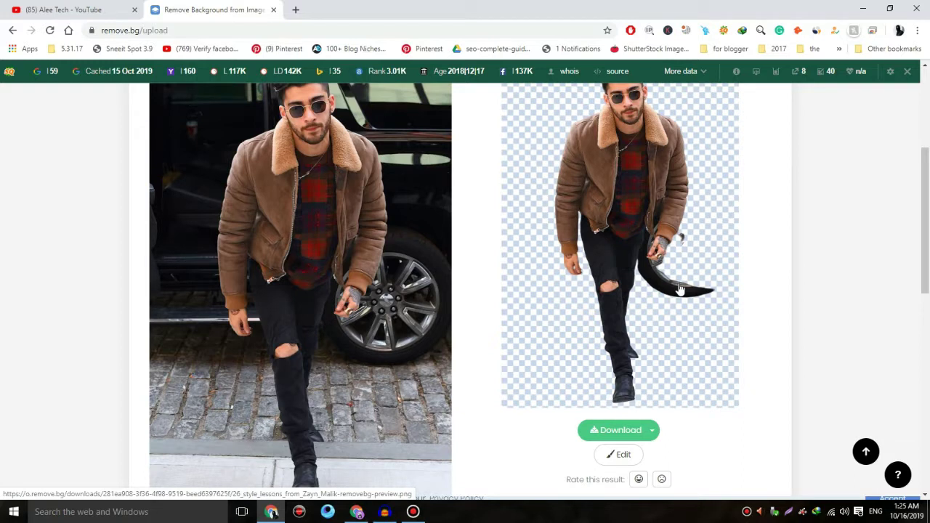
scroll(658, 289, up, 2)
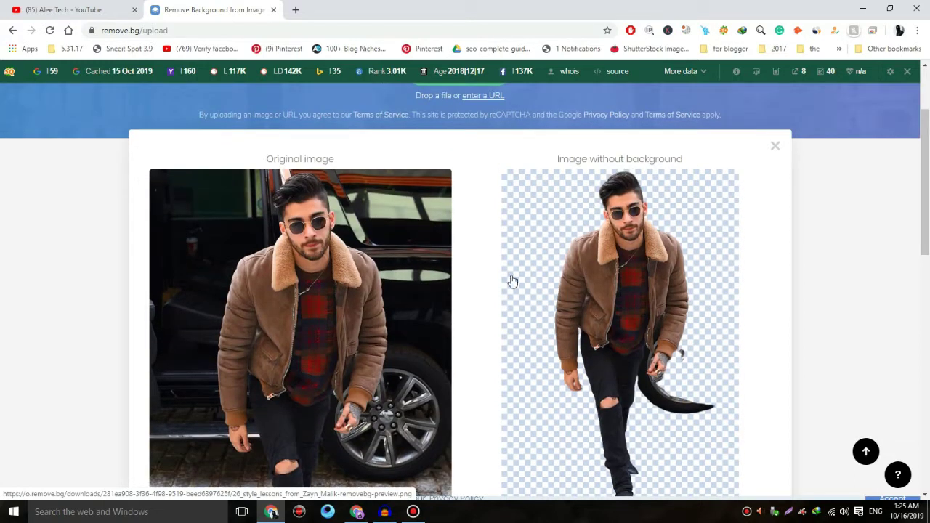
scroll(523, 276, down, 4)
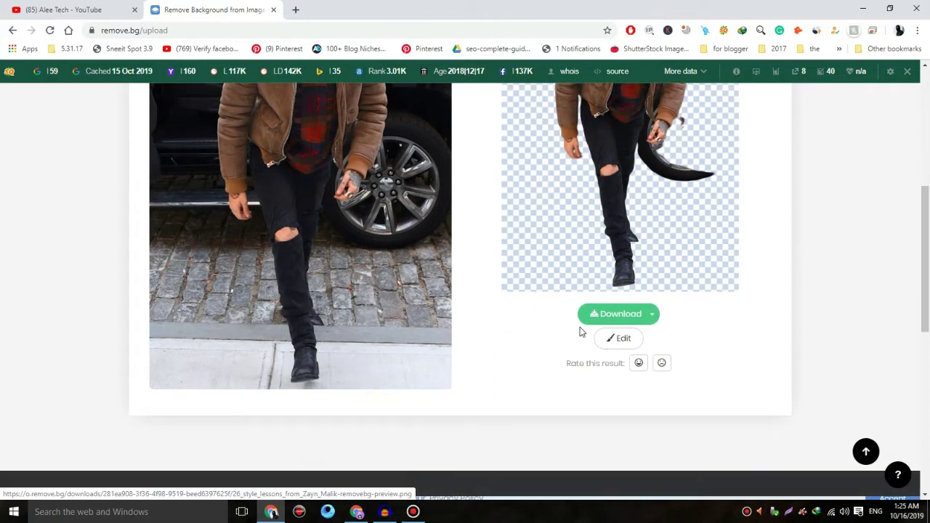
click(617, 338)
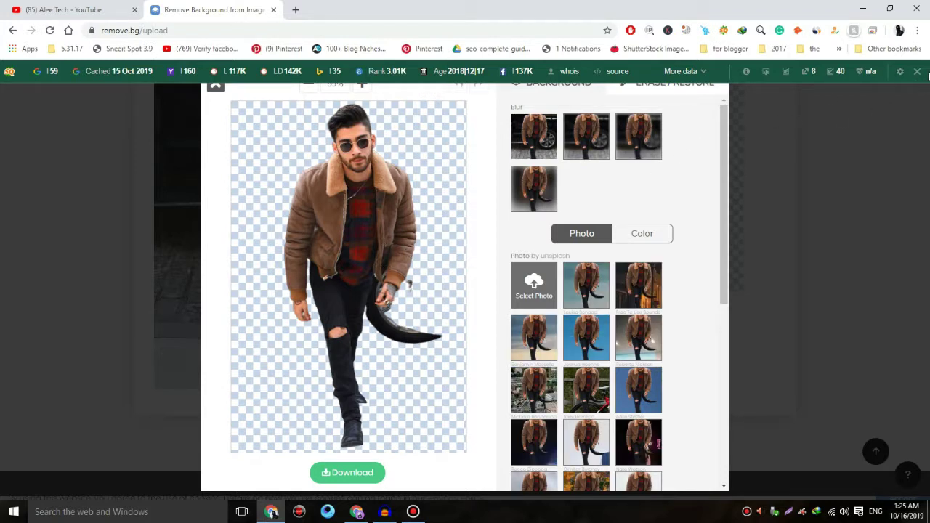
Turn off the SEOquake bar for this site, then erase the black tail using Erase / Restore
click(917, 71)
click(759, 120)
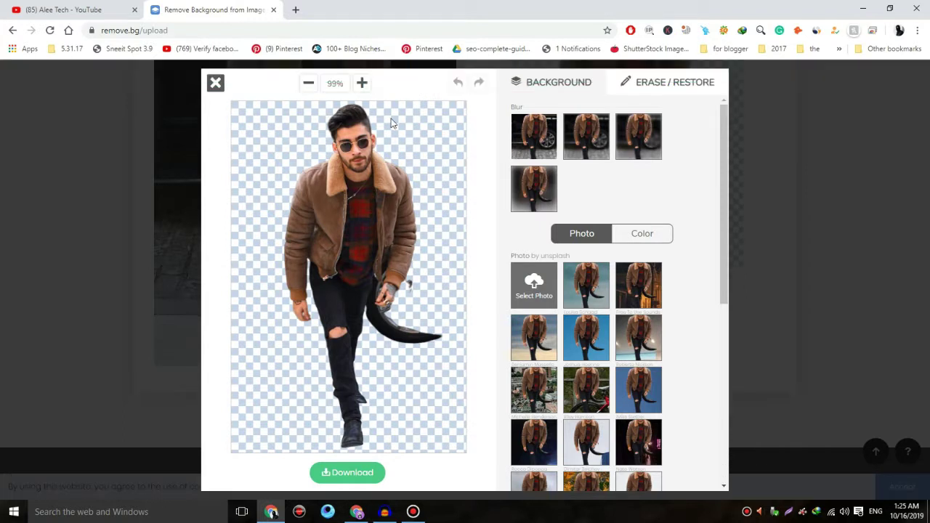
click(668, 90)
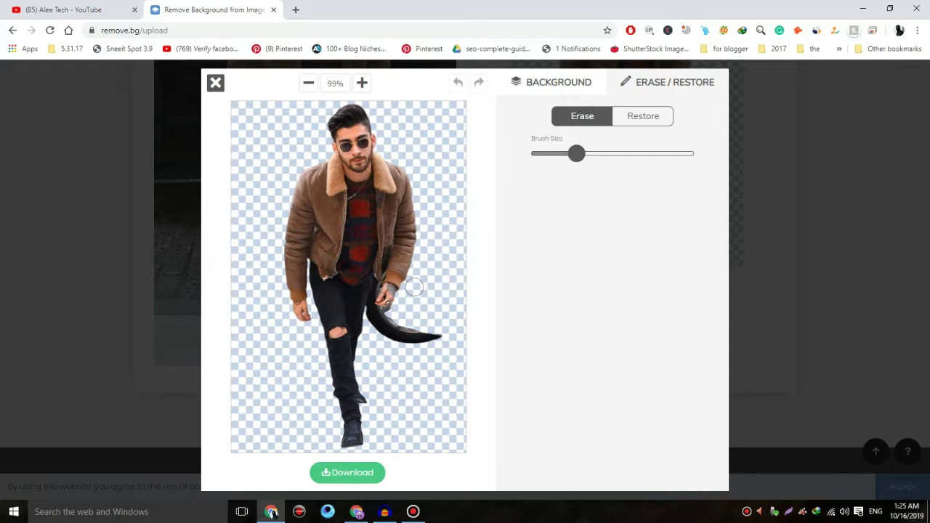
mouse_move(444, 336)
mouse_down()
mouse_move(408, 341)
mouse_move(378, 324)
mouse_up()
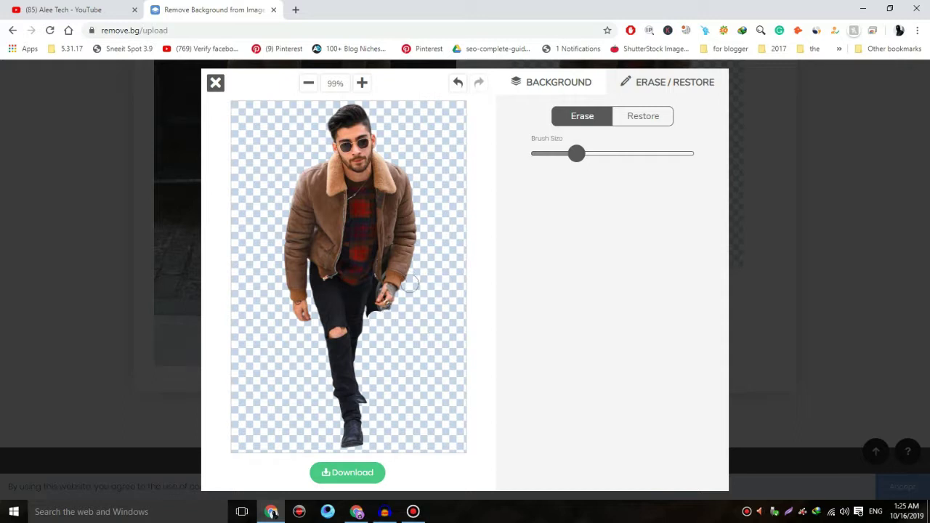
Zoom in around the hand and shrink the eraser brush to its smallest size
click(362, 84)
click(362, 84)
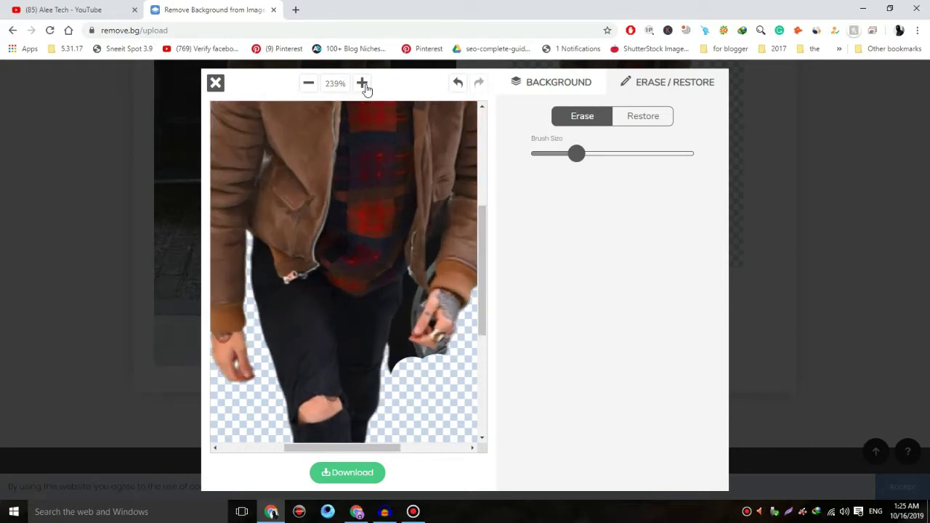
click(362, 83)
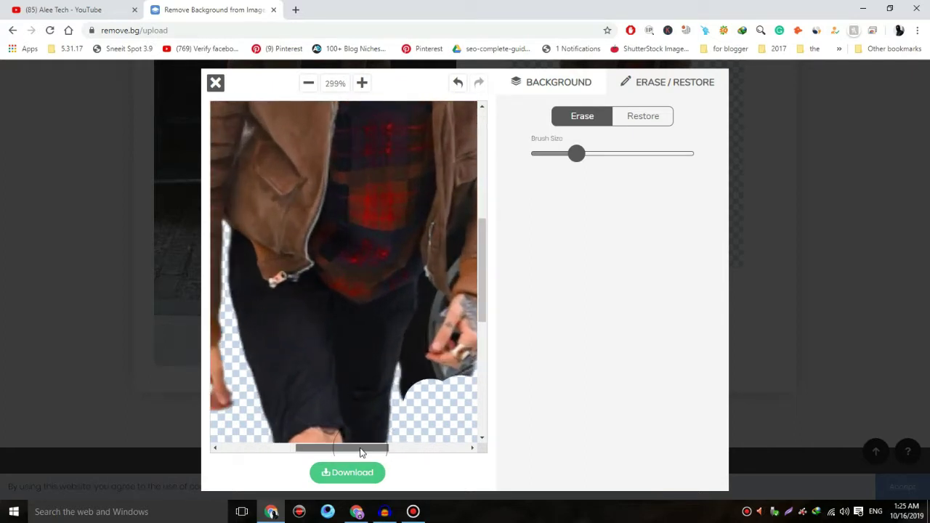
drag(361, 452, 396, 451)
scroll(373, 373, down, 3)
scroll(386, 368, up, 1)
click(327, 219)
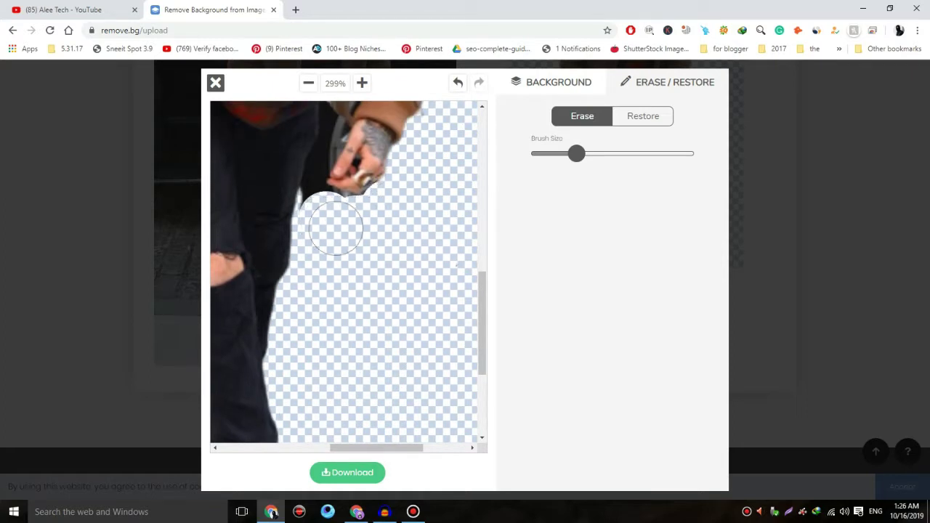
mouse_move(576, 155)
mouse_down()
mouse_move(539, 155)
mouse_move(550, 172)
mouse_move(542, 164)
mouse_up()
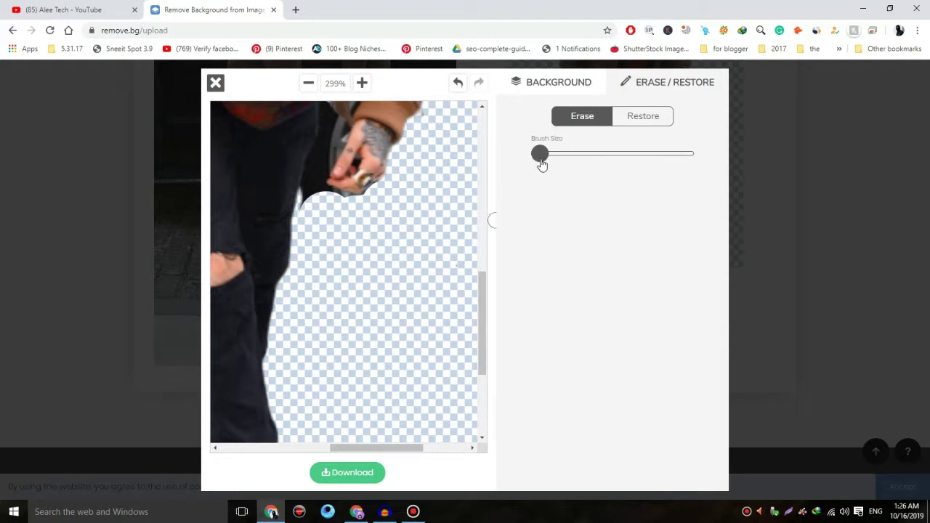
Erase the leftover dark bits by the hand and sleeve, then download the cut-out as PNG
scroll(345, 312, up, 2)
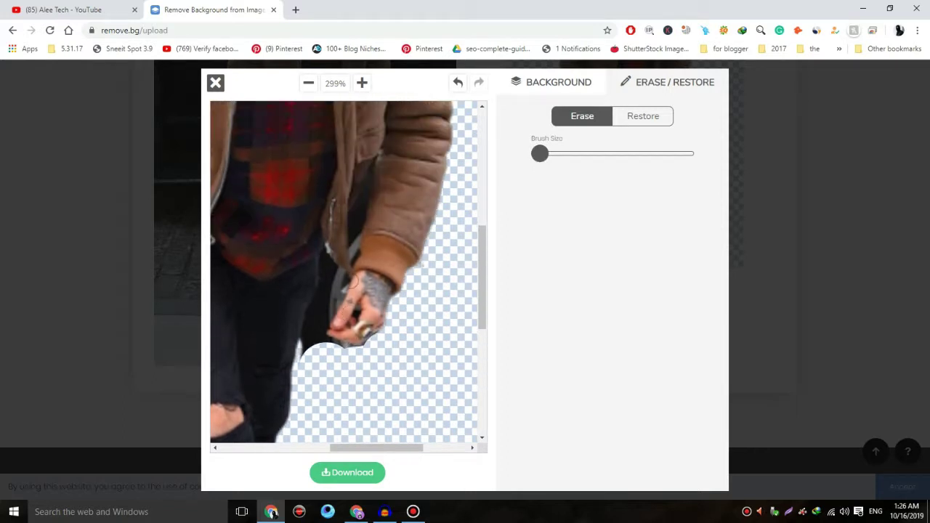
scroll(334, 327, down, 2)
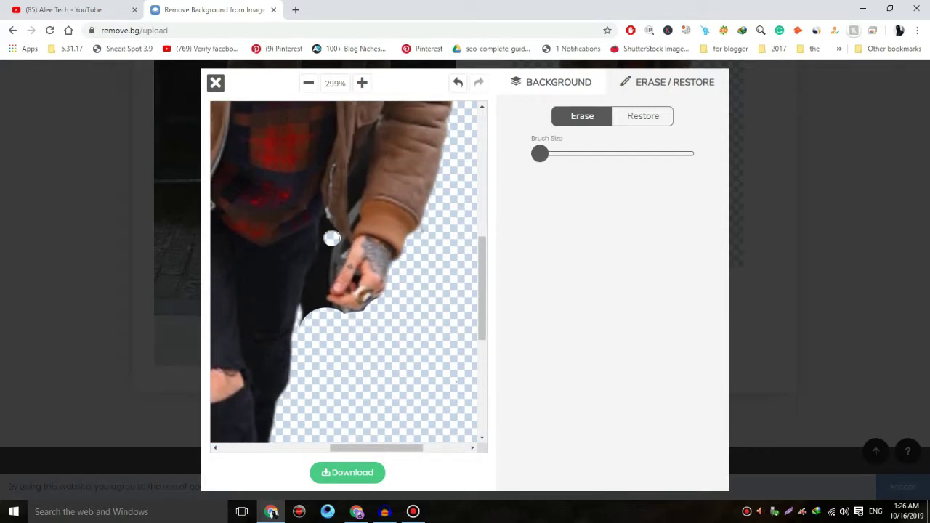
drag(332, 246, 334, 255)
mouse_move(329, 236)
mouse_down()
mouse_move(334, 255)
mouse_move(309, 324)
mouse_move(311, 297)
mouse_up()
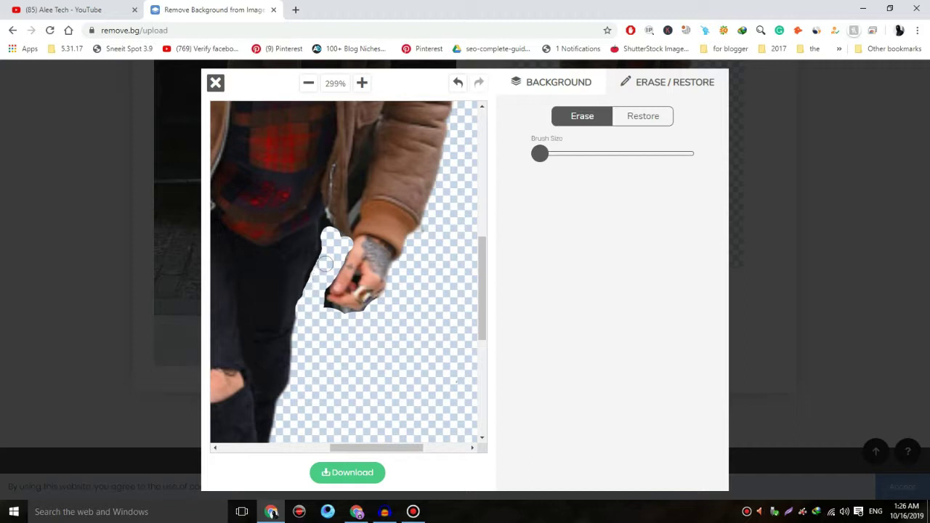
scroll(329, 231, up, 1)
mouse_move(356, 244)
mouse_down()
mouse_move(353, 273)
mouse_move(362, 218)
mouse_up()
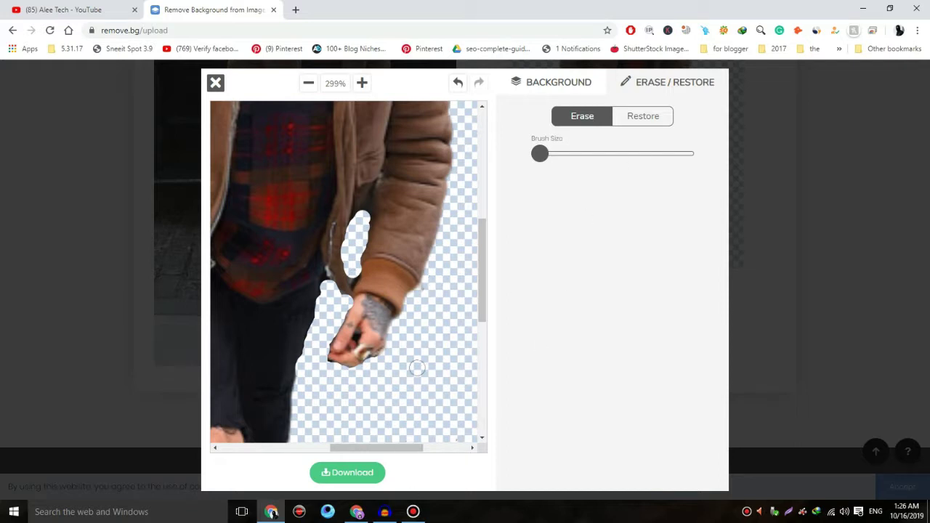
scroll(414, 366, down, 3)
scroll(353, 394, down, 2)
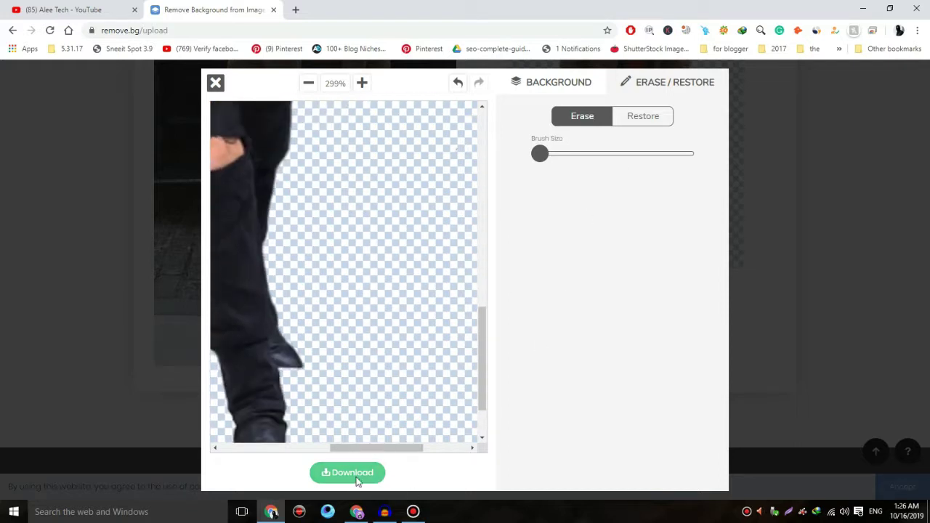
click(349, 474)
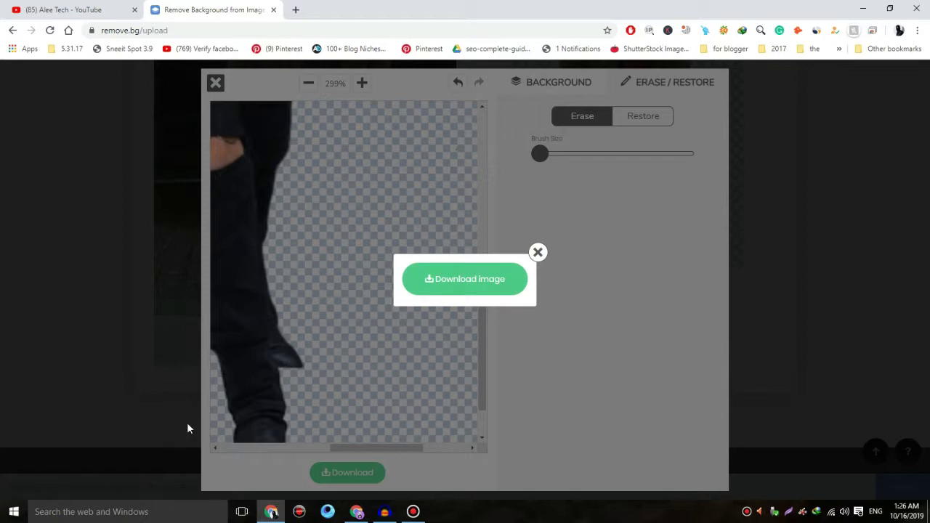
click(465, 286)
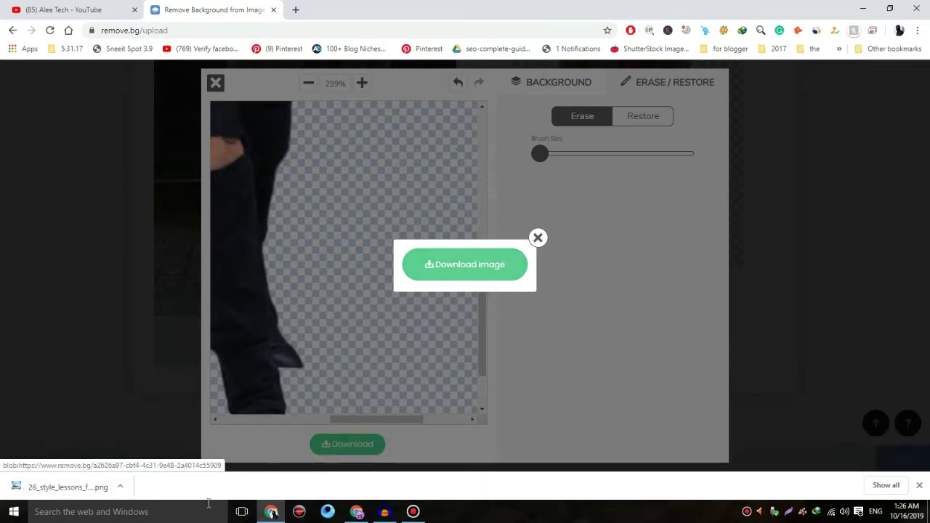
Inspect the downloaded PNG up close in Windows Photo Viewer, checking the jeans and knee, then close it
click(63, 488)
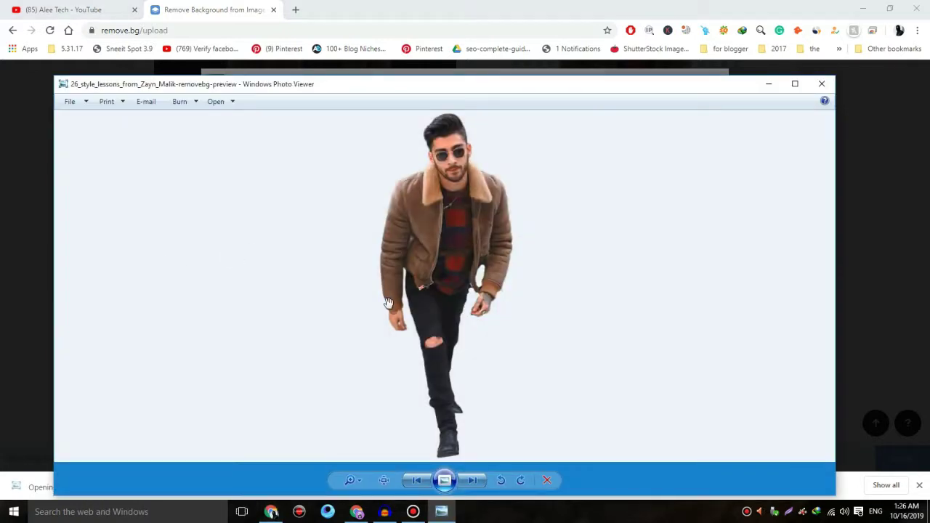
scroll(388, 302, up, 2)
scroll(448, 305, up, 2)
scroll(450, 305, down, 2)
scroll(453, 309, down, 1)
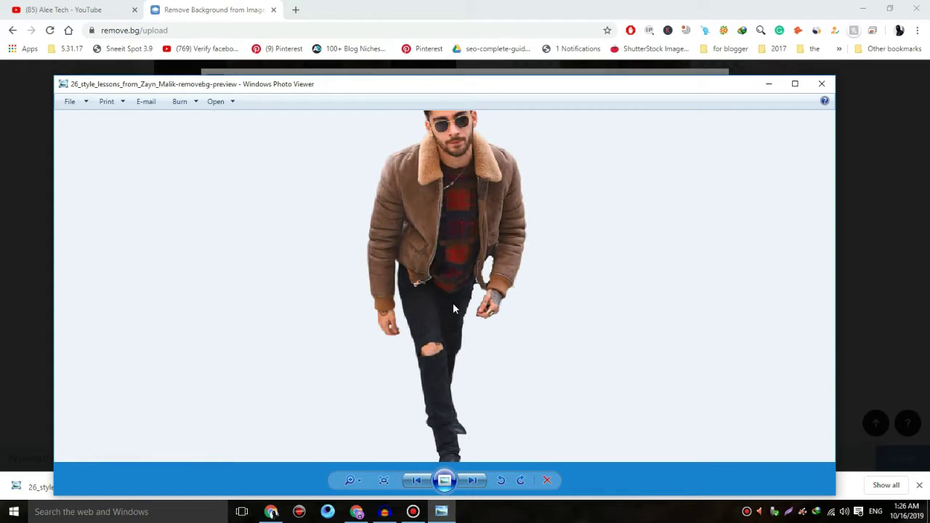
scroll(453, 309, down, 1)
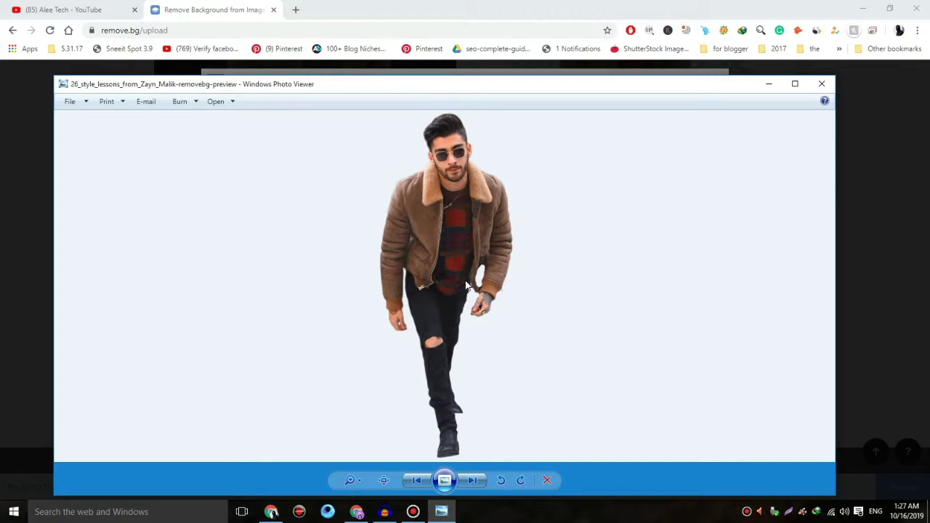
scroll(472, 313, up, 1)
scroll(491, 321, up, 1)
scroll(472, 338, up, 2)
mouse_move(450, 354)
mouse_down()
mouse_move(520, 190)
mouse_move(507, 135)
mouse_move(520, 333)
mouse_move(536, 327)
mouse_move(523, 166)
mouse_move(535, 208)
mouse_move(538, 145)
mouse_move(546, 245)
mouse_move(498, 284)
mouse_move(492, 302)
mouse_up()
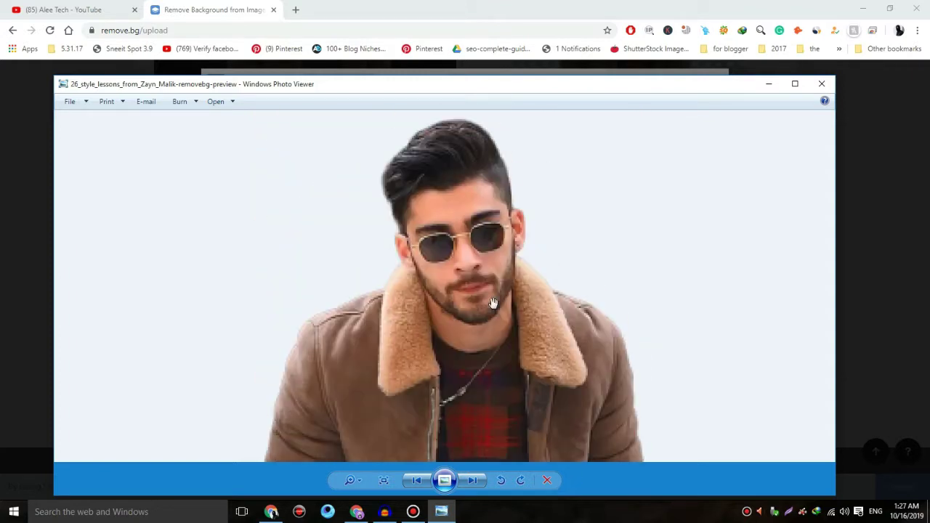
click(820, 84)
Dismiss the popup, exit the editor, and download the standard cut-out from the results page
click(539, 254)
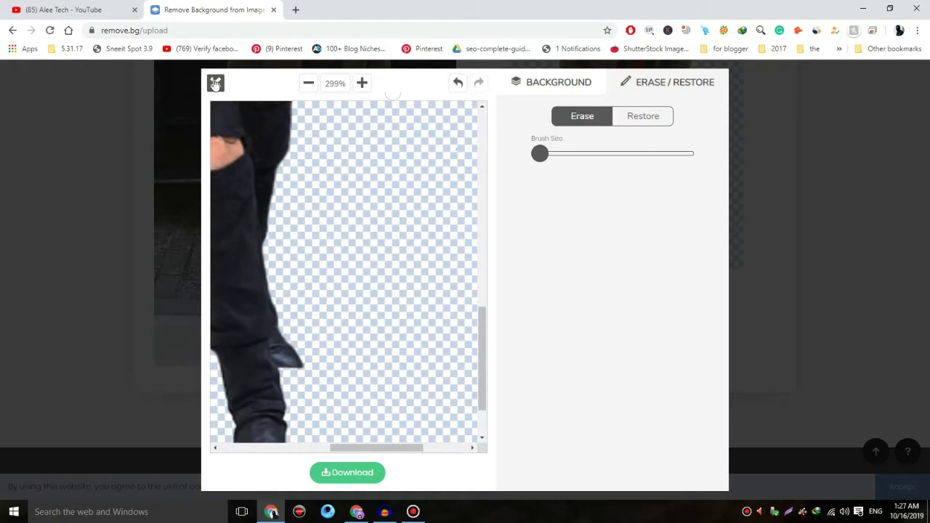
click(215, 85)
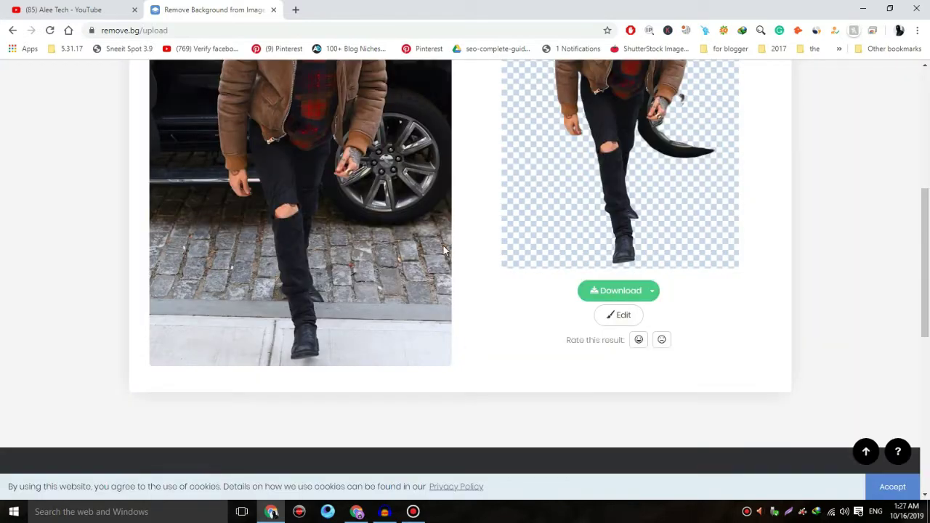
scroll(445, 251, up, 3)
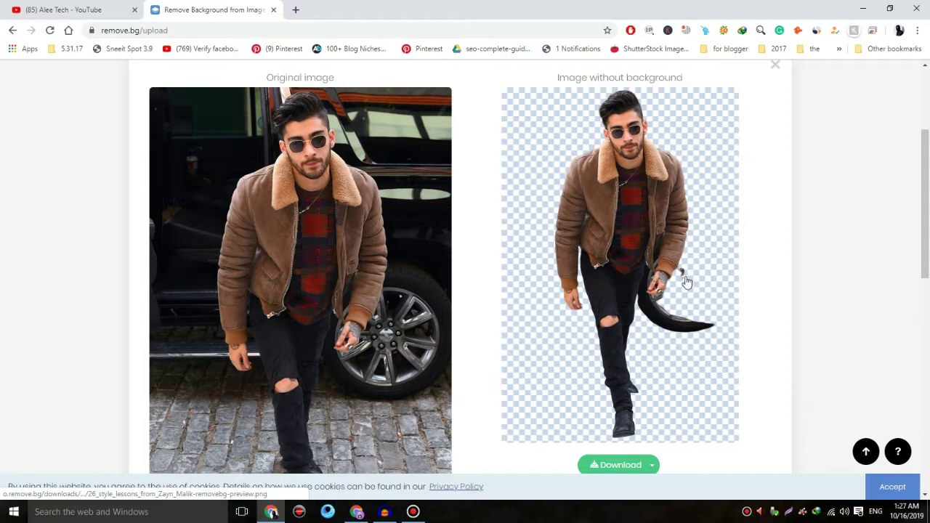
scroll(686, 282, down, 1)
click(603, 406)
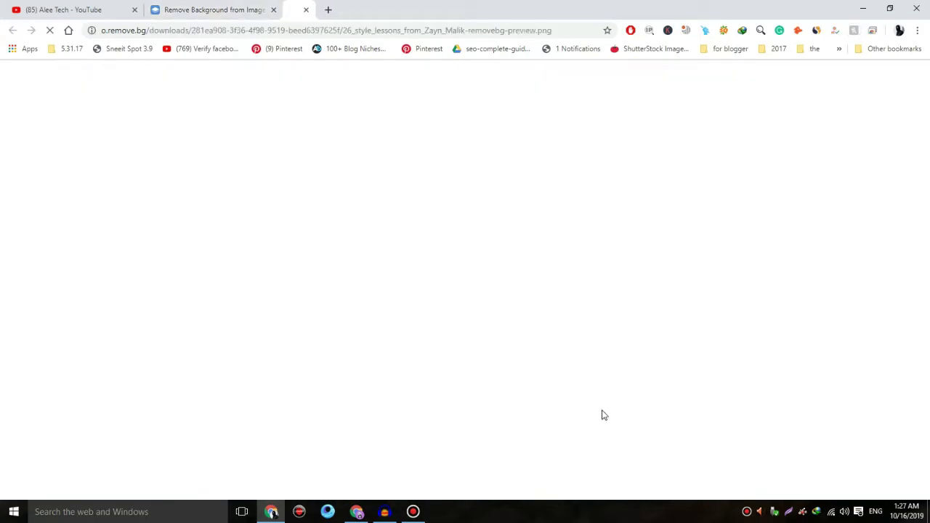
View the downloaded PNG in Photo Viewer, send it to Adobe Photoshop CS6, and close the viewer
click(120, 486)
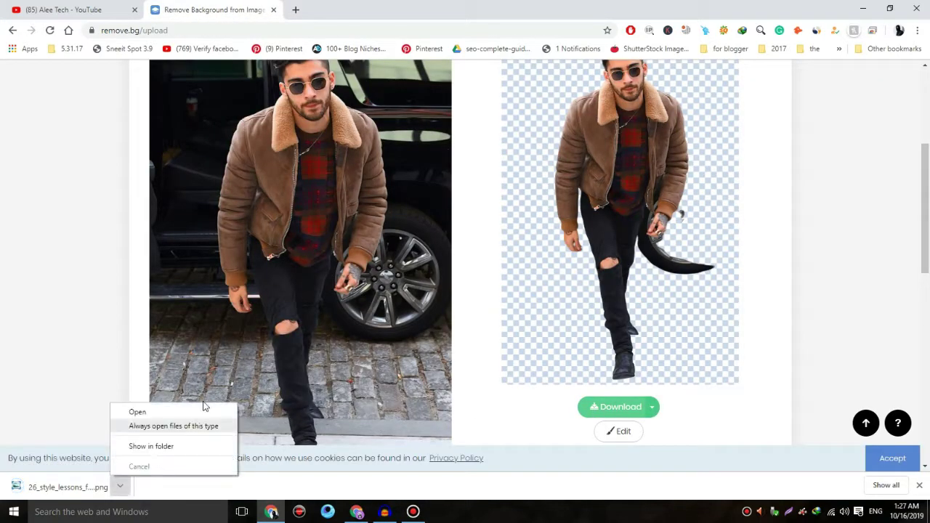
click(138, 412)
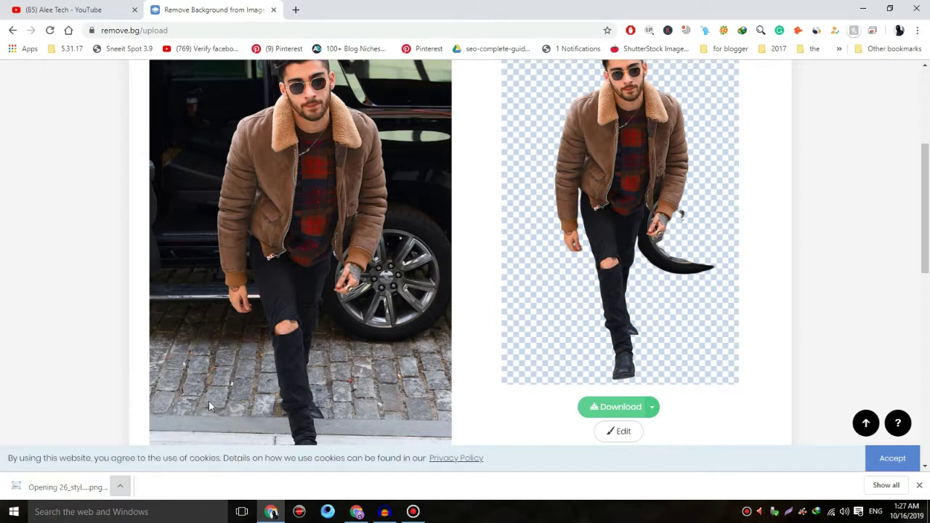
right_click(380, 280)
mouse_move(435, 287)
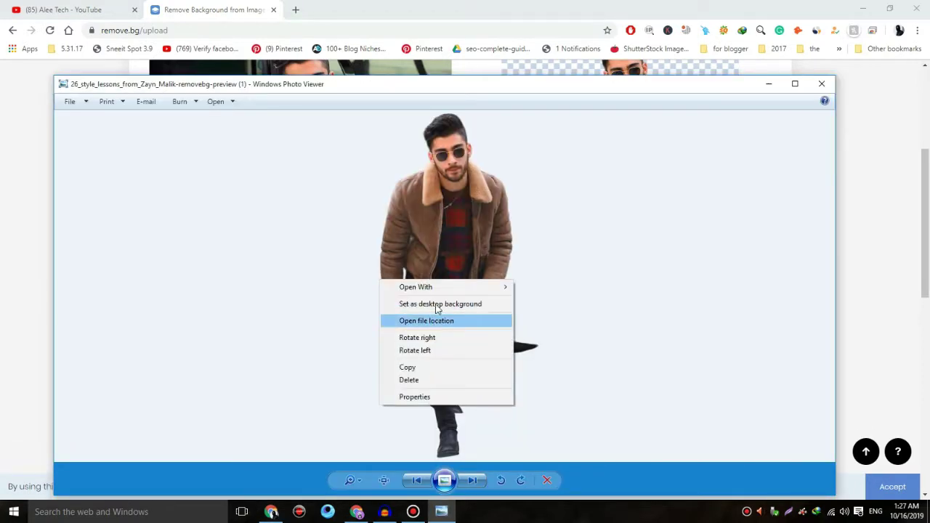
click(590, 312)
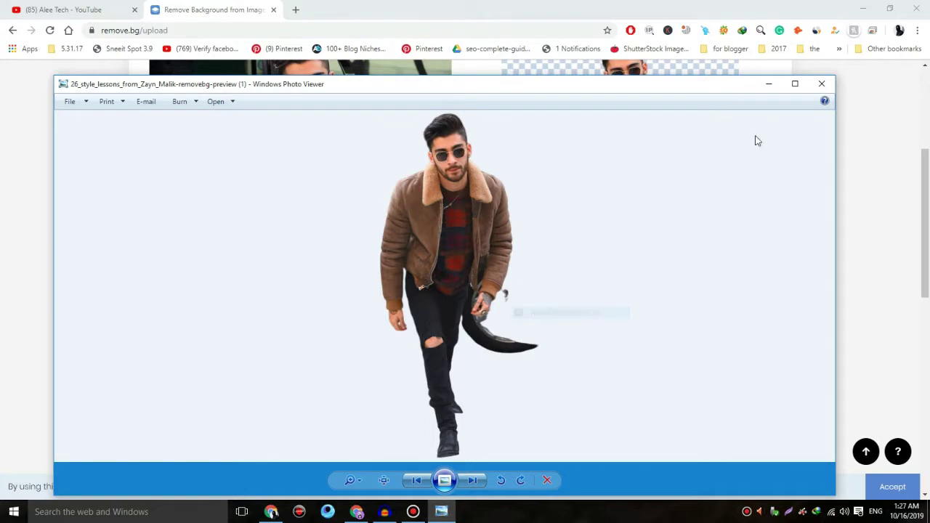
click(822, 84)
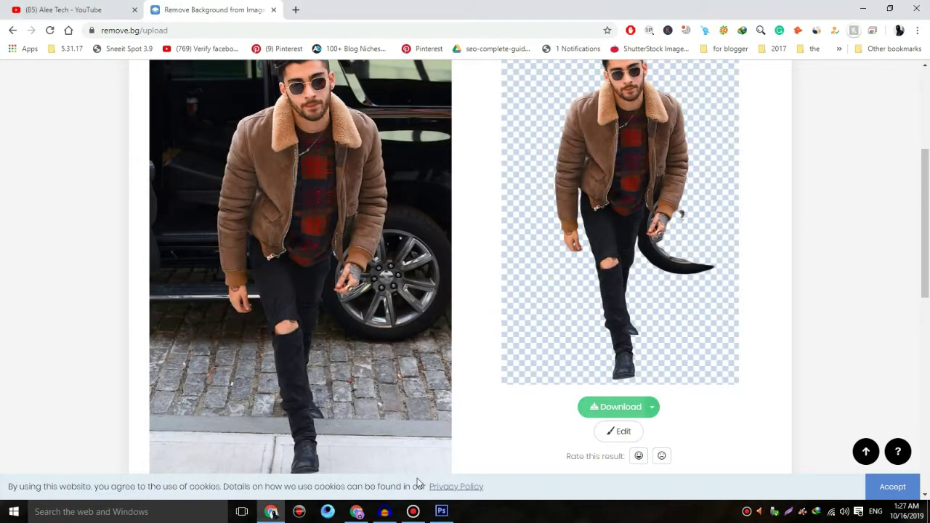
Switch to Photoshop and zoom in on the black tail with the Zoom tool
click(443, 511)
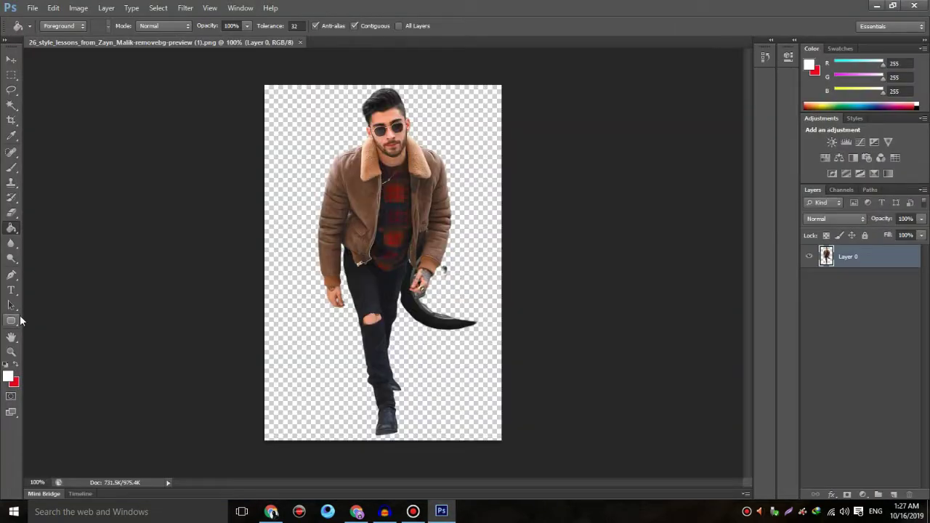
click(10, 215)
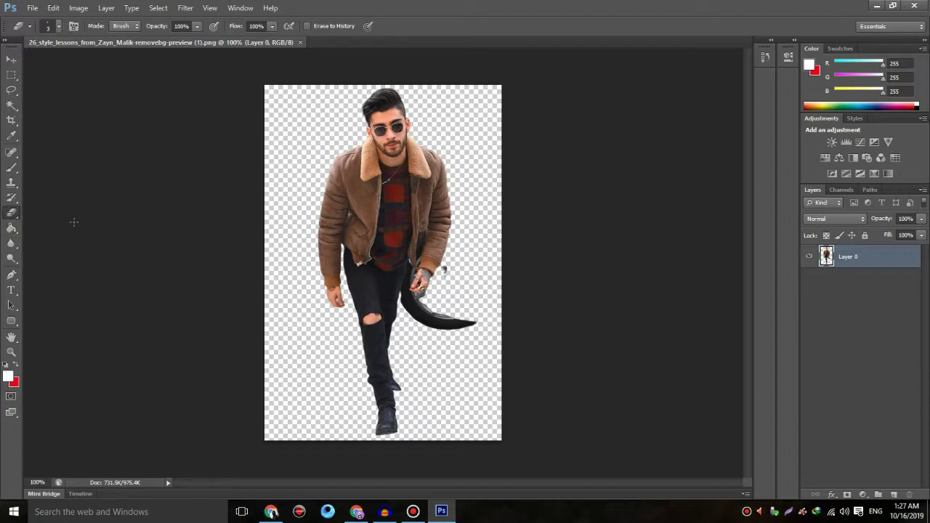
click(11, 352)
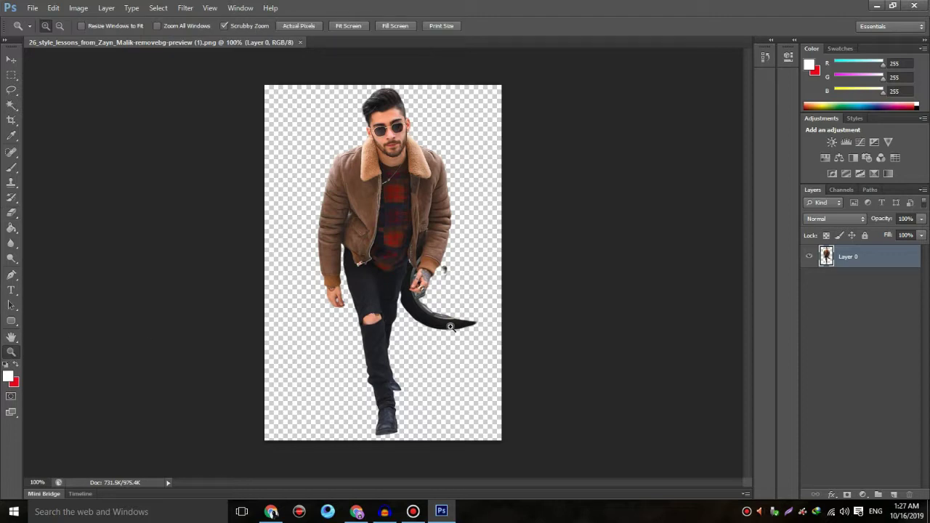
click(450, 327)
Set the Eraser brush to 57 px and erase the grey blob and the tail's end
click(13, 215)
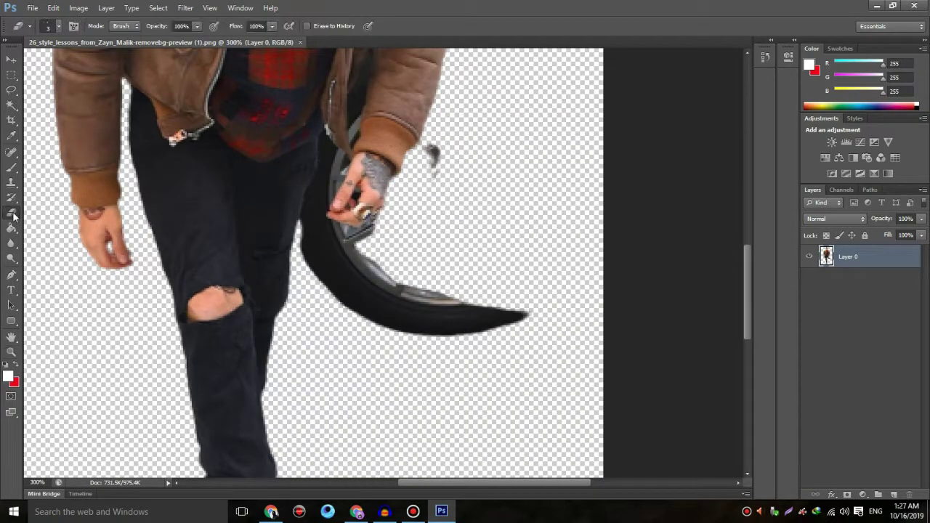
right_click(482, 247)
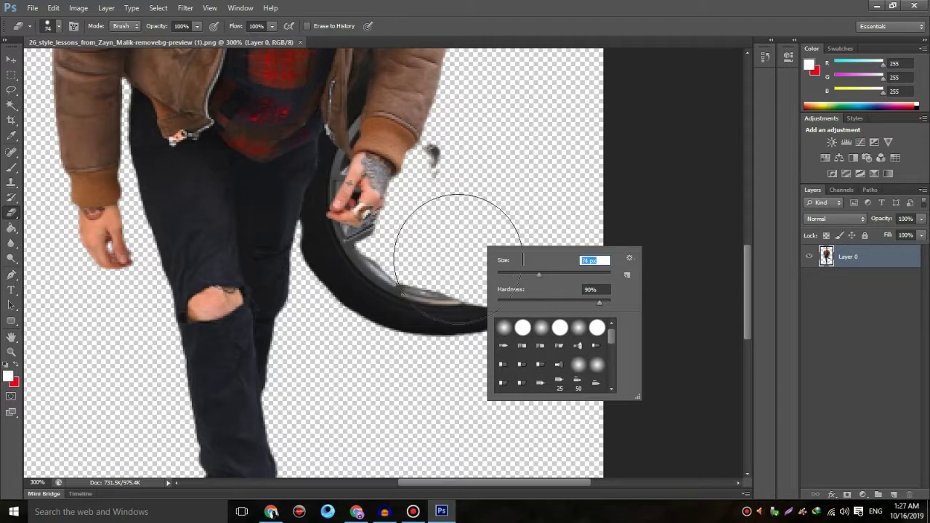
drag(528, 274, 529, 275)
key(Return)
drag(482, 197, 465, 182)
mouse_move(512, 318)
mouse_down()
mouse_move(471, 328)
mouse_move(415, 307)
mouse_move(400, 269)
mouse_up()
Resize the eraser and clean dark pixels between the arm and body and along the hand's edge
scroll(415, 290, up, 2)
scroll(363, 331, up, 1)
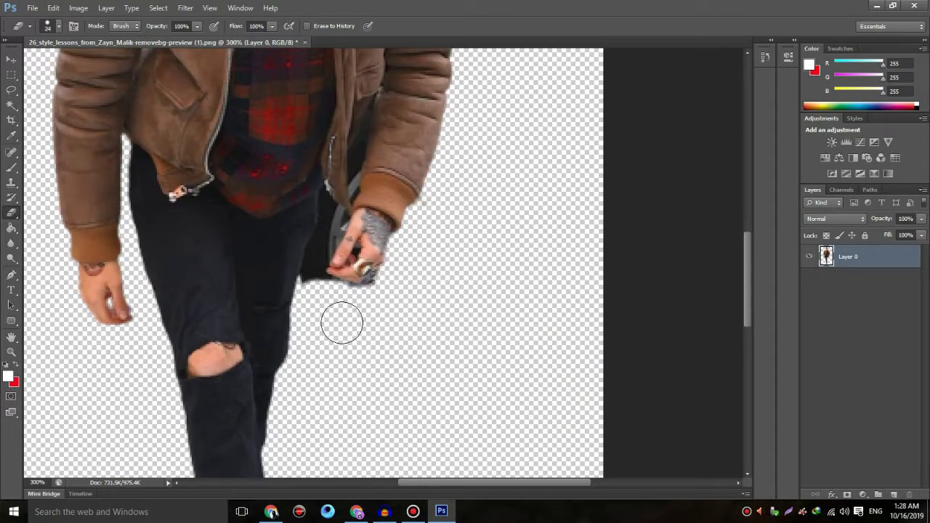
scroll(340, 322, up, 1)
right_click(360, 330)
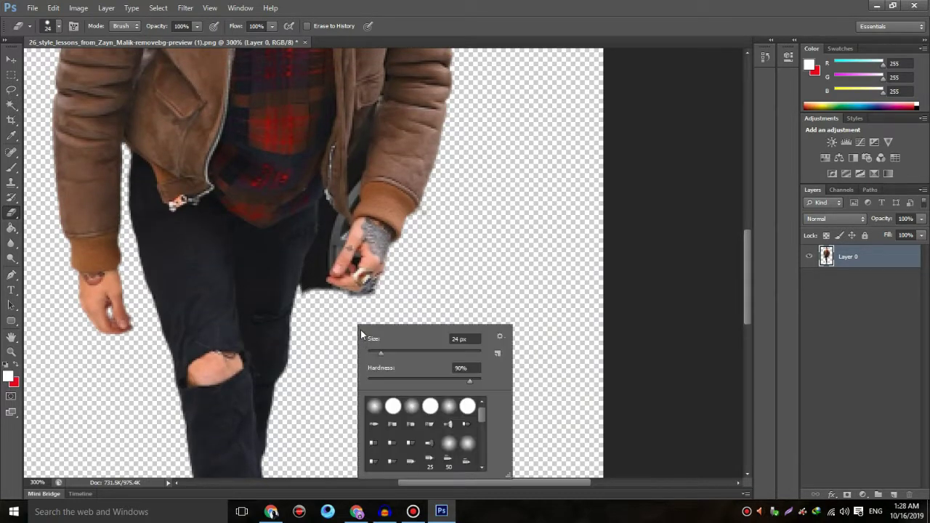
drag(385, 353, 371, 355)
mouse_move(329, 215)
mouse_down()
mouse_move(320, 267)
mouse_move(303, 291)
mouse_move(328, 245)
mouse_up()
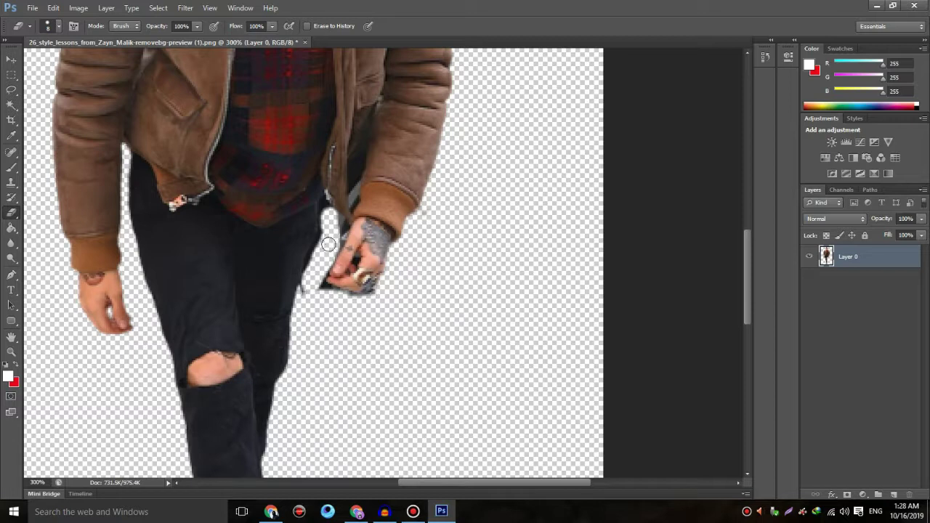
mouse_move(320, 288)
mouse_down()
mouse_move(338, 304)
mouse_move(378, 293)
mouse_up()
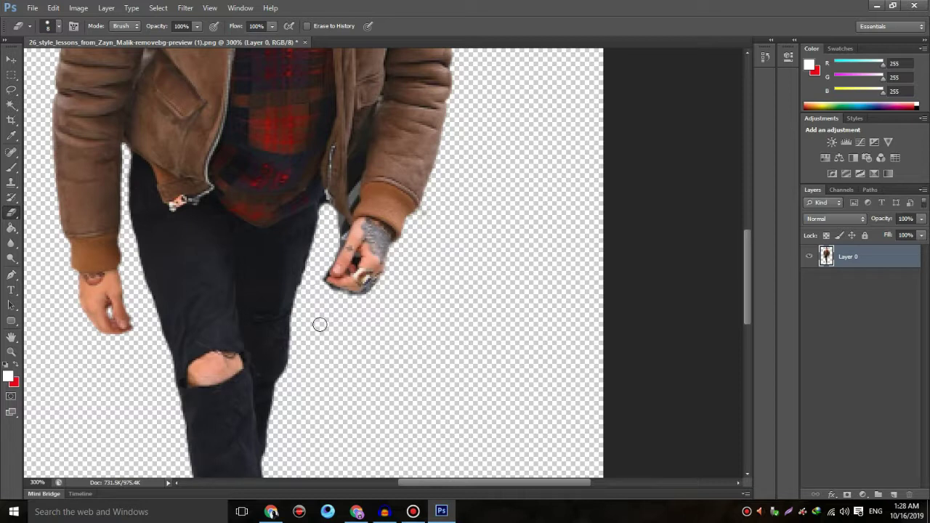
scroll(350, 227, up, 1)
scroll(351, 220, up, 1)
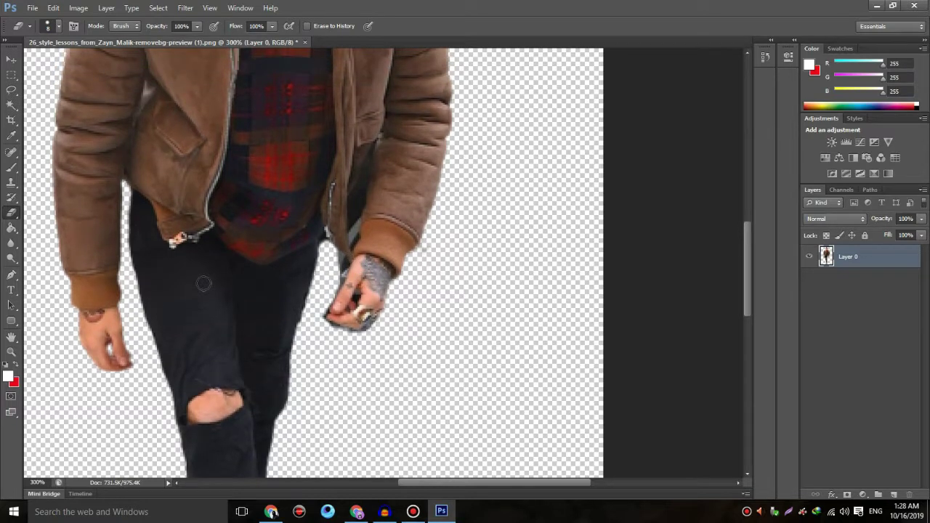
Zoom in twice on the forearm and hand to inspect the erased edge
key(z)
click(387, 229)
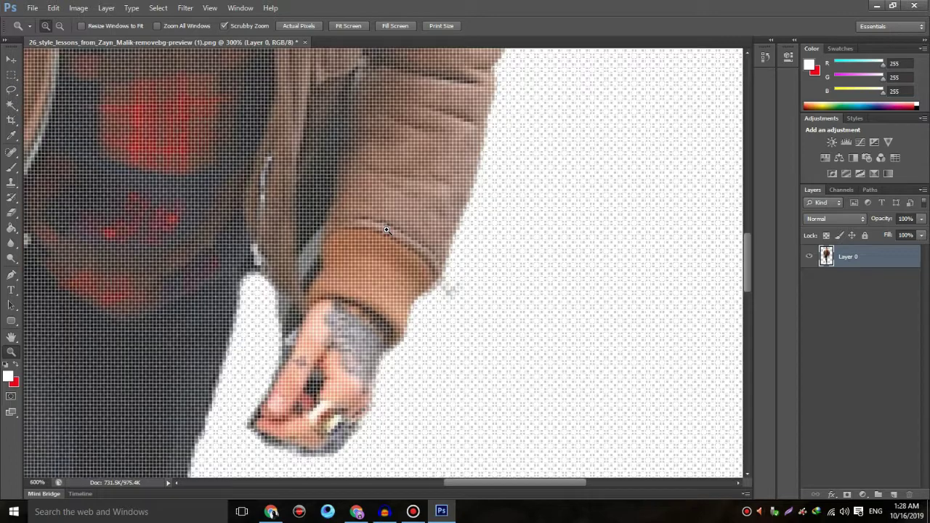
click(387, 230)
Check the eraser brush settings, then fit the whole cut-out figure in the window
click(10, 215)
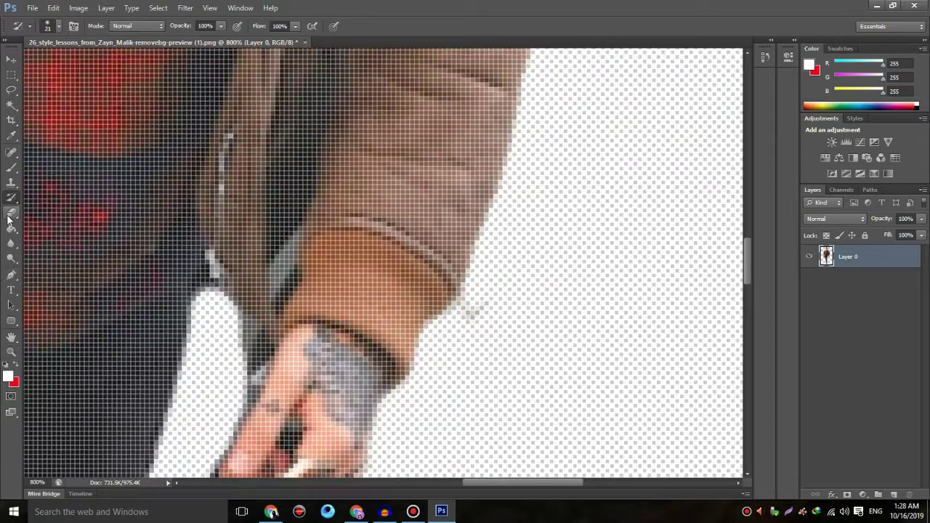
right_click(286, 190)
key(ctrl+minus)
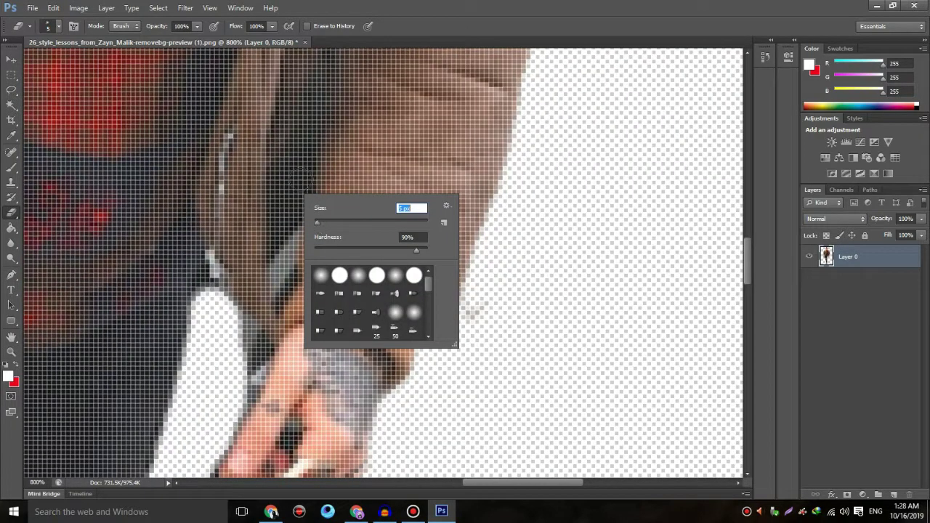
key(Escape)
key(z)
key(ctrl+0)
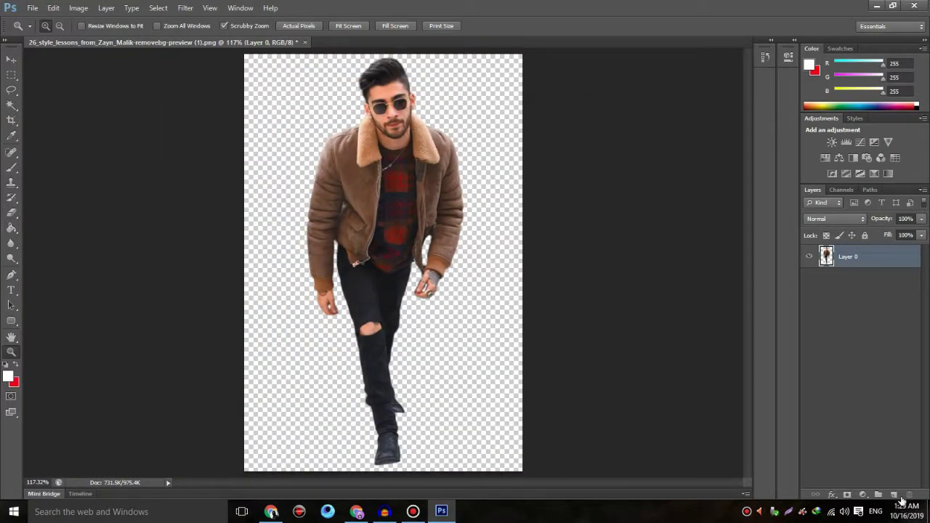
Add a new layer beneath Layer 0 and fill it with white using the Paint Bucket
click(894, 494)
drag(847, 259, 849, 288)
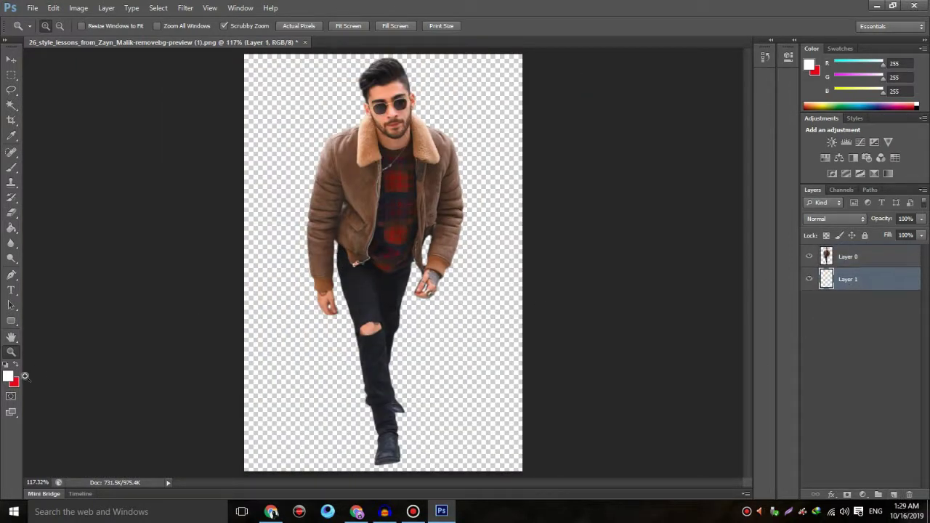
click(11, 182)
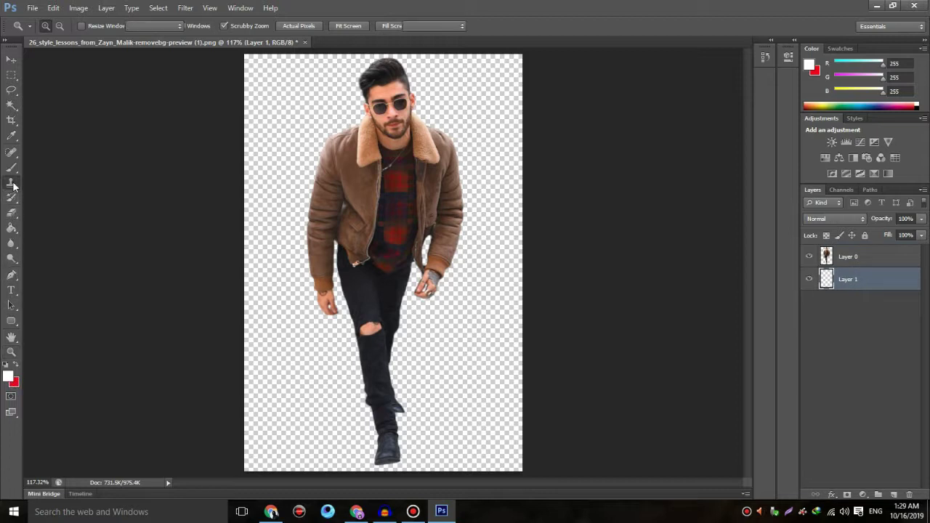
click(13, 231)
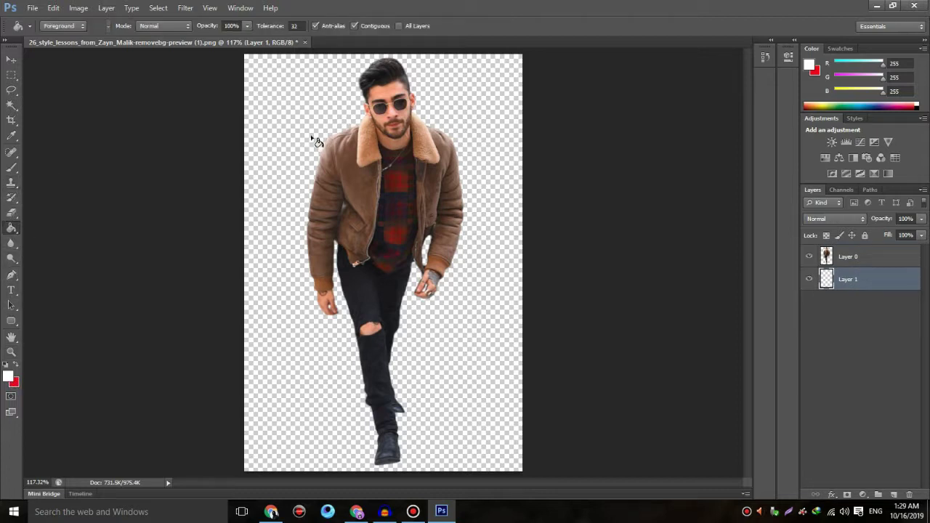
click(314, 140)
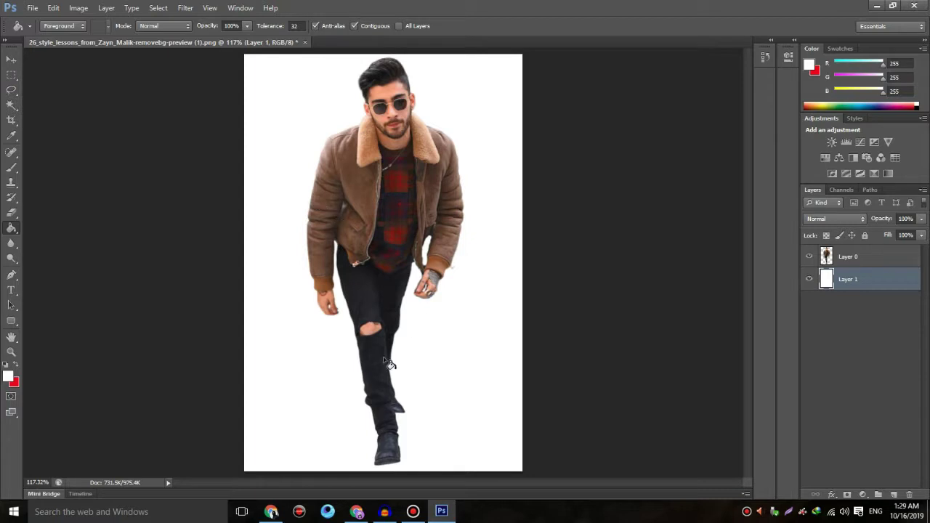
click(32, 8)
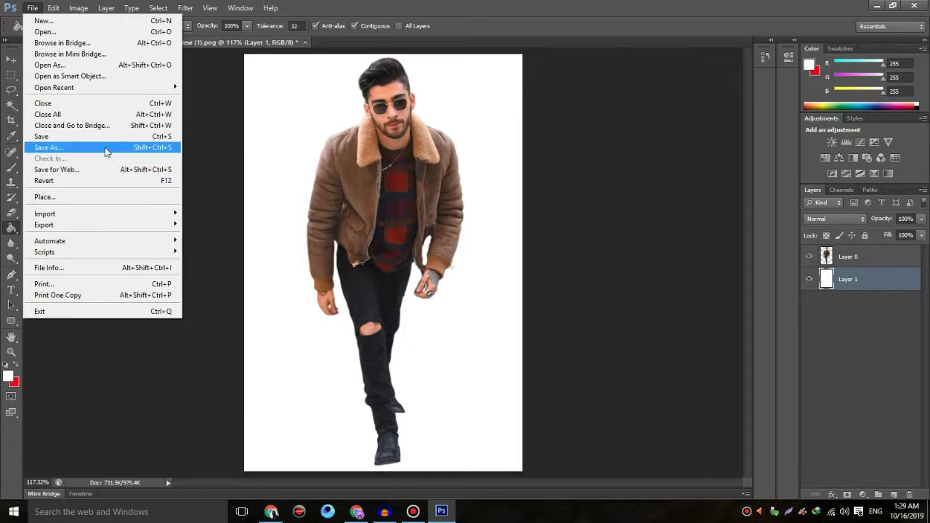
Save the image as a PNG under a new name in Downloads, then minimize Photoshop
click(106, 150)
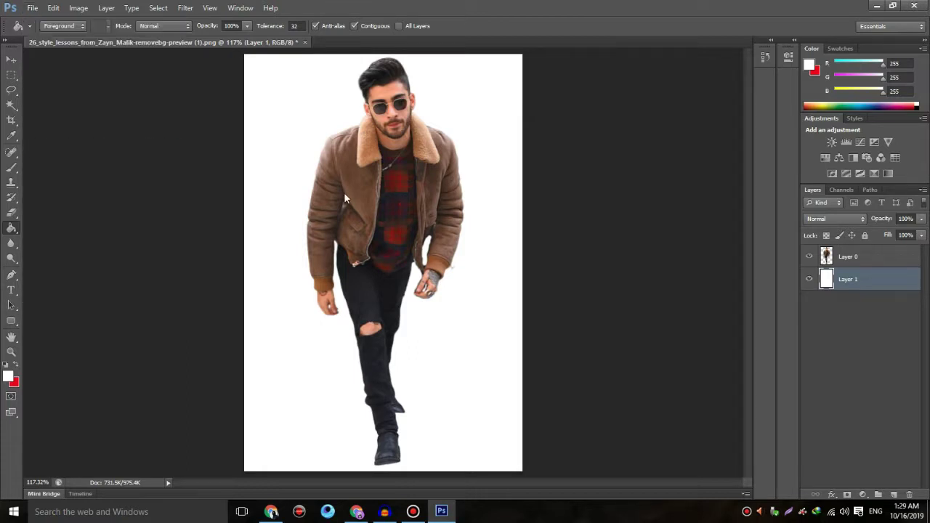
click(483, 274)
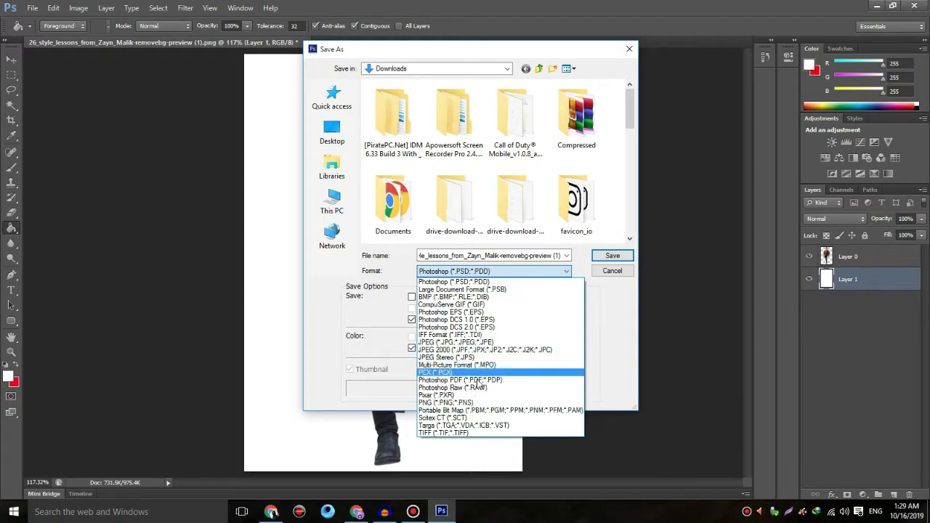
click(470, 402)
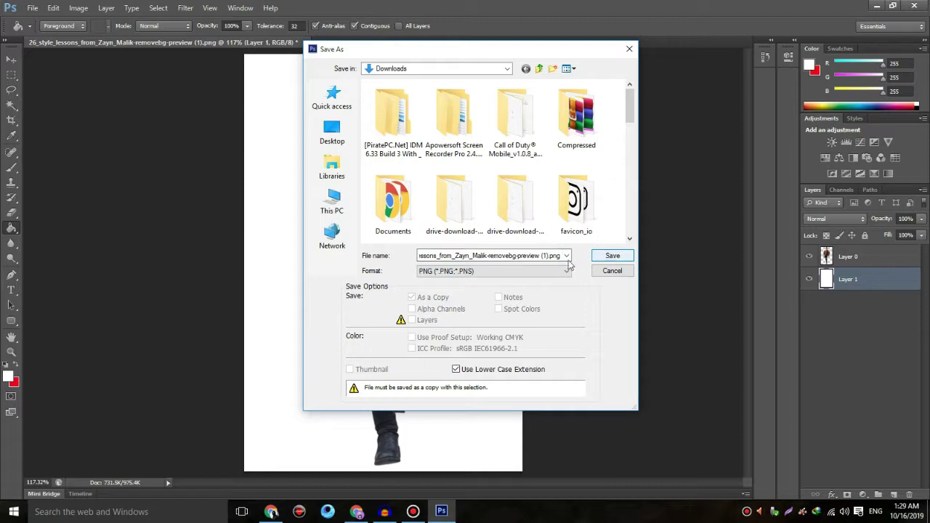
triple_click(536, 256)
key(BackSpace)
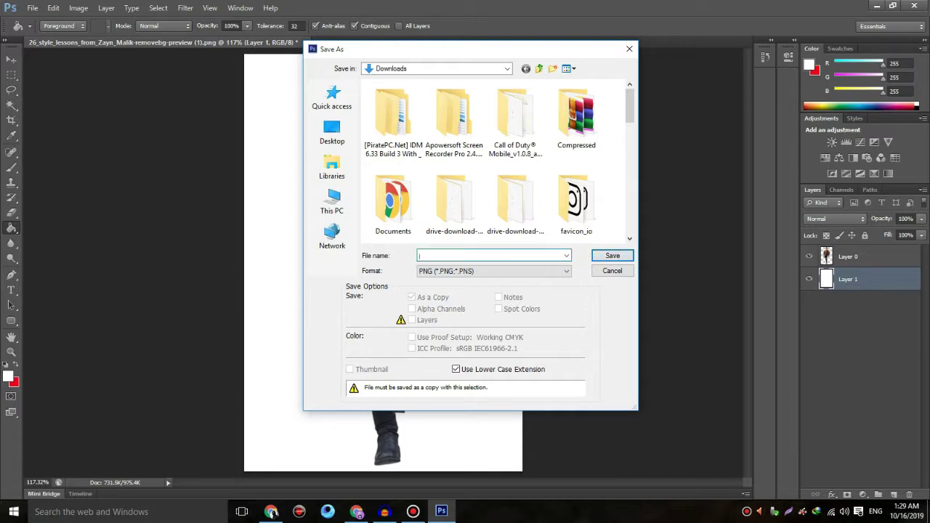
click(600, 260)
click(501, 158)
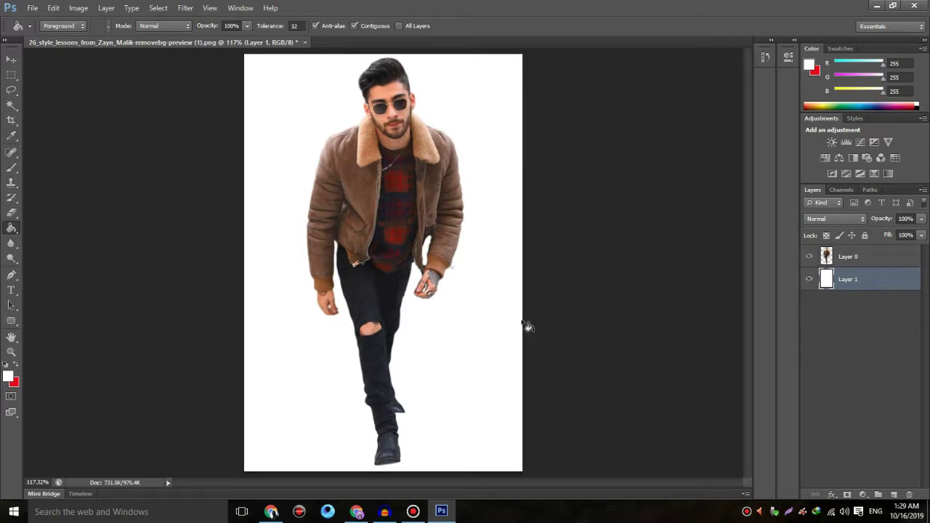
click(875, 6)
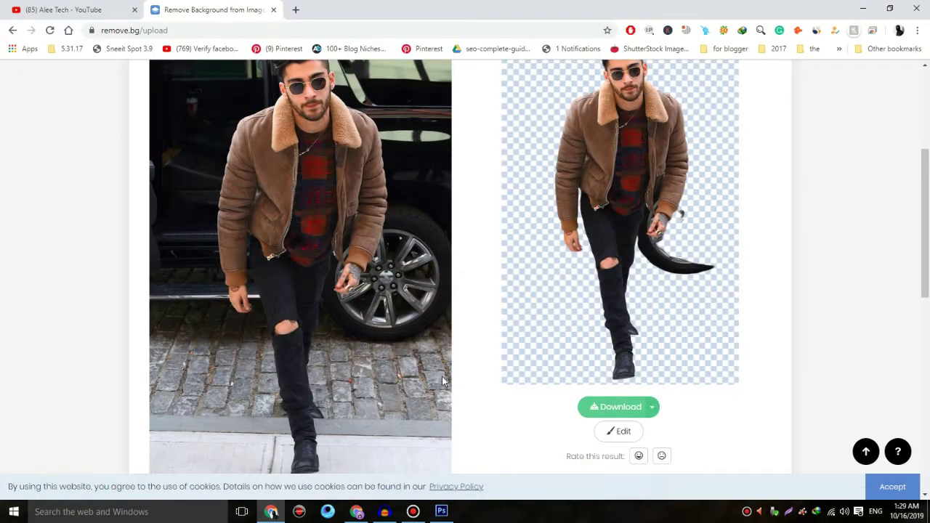
Find the saved image j in the Downloads folder and open it
click(271, 511)
double_click(24, 35)
double_click(387, 71)
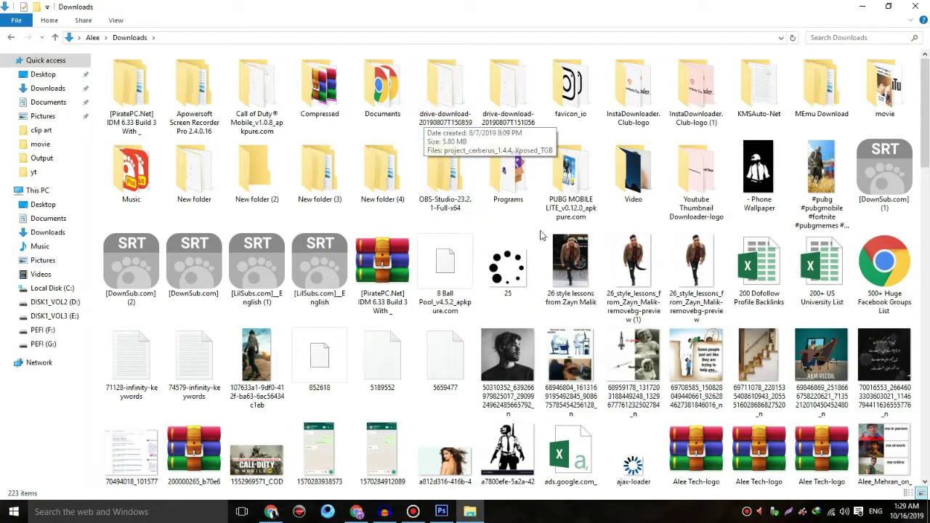
key(i)
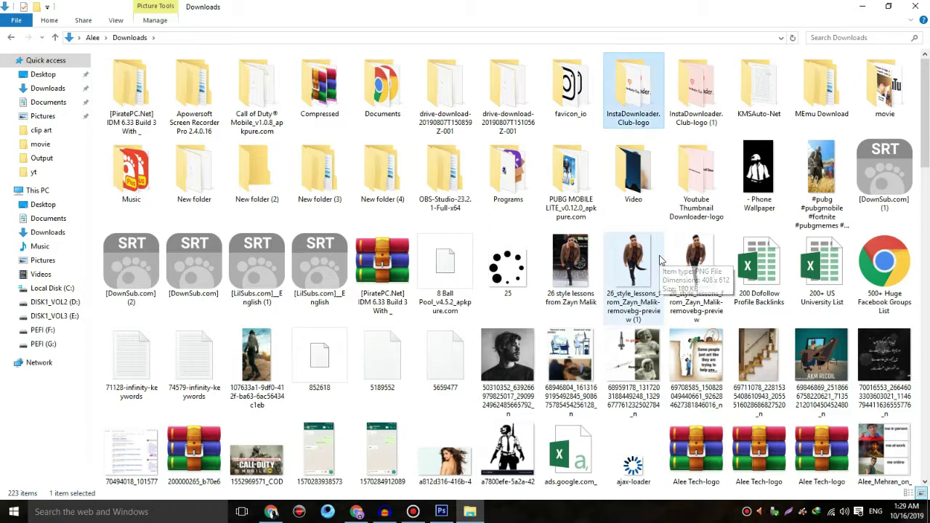
key(i)
key(i)
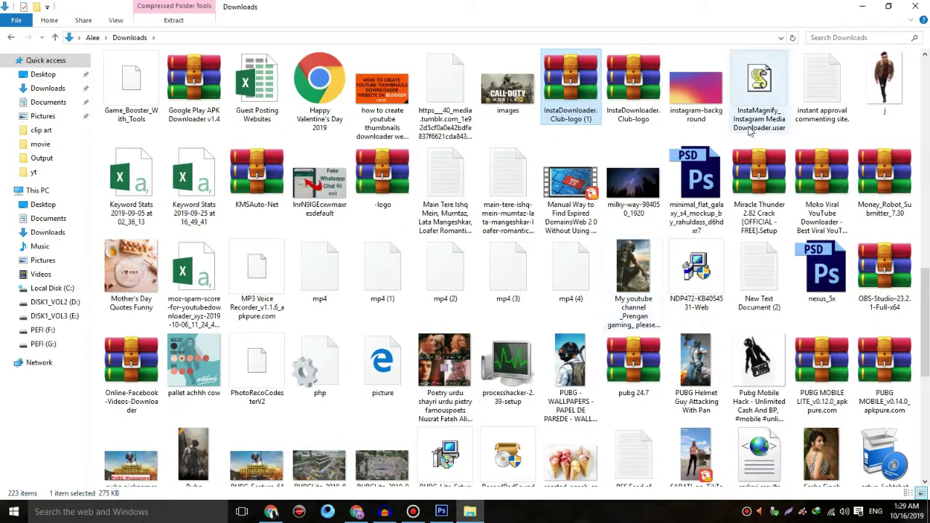
double_click(872, 109)
Maximize Photo Viewer and zoom and pan over the jacket, face and boots
scroll(520, 305, up, 2)
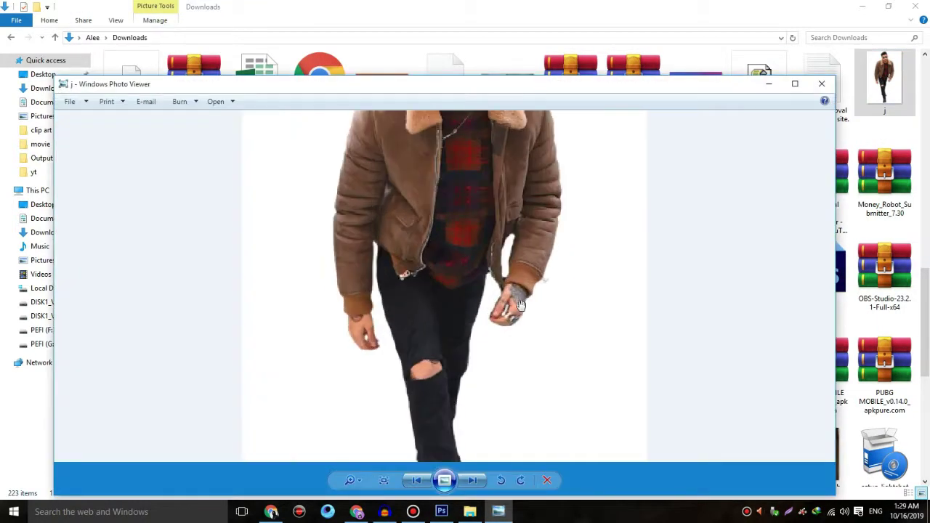
click(794, 84)
scroll(538, 189, up, 2)
drag(560, 29, 584, 337)
mouse_move(567, 239)
mouse_down()
mouse_move(584, 39)
mouse_move(579, 47)
mouse_up()
drag(581, 367, 588, 10)
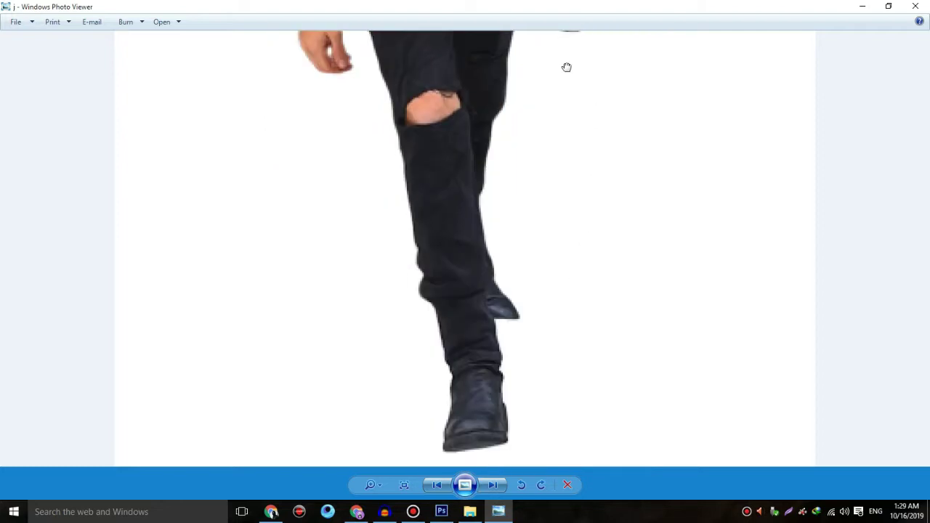
scroll(560, 91, down, 1)
scroll(559, 131, down, 1)
scroll(561, 182, down, 1)
scroll(563, 234, down, 1)
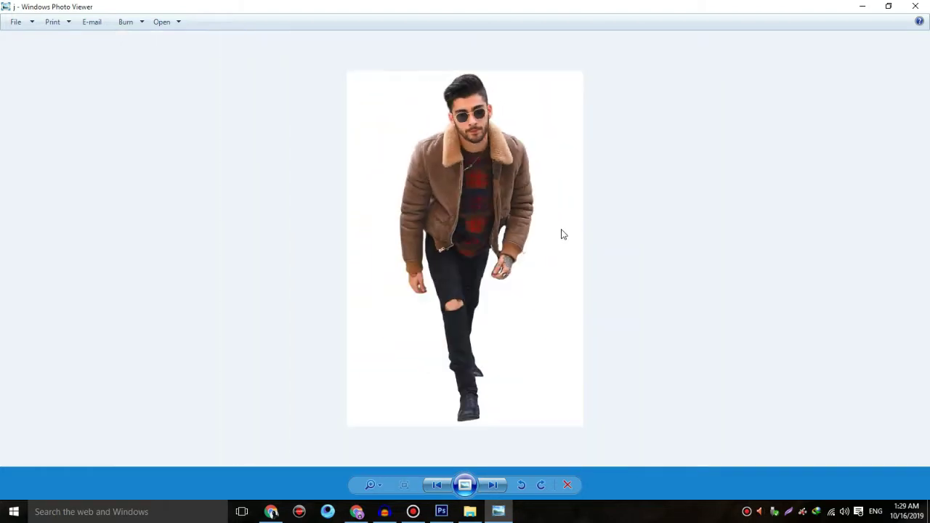
Close Photo Viewer, minimize the Downloads window and bring Chrome back
click(916, 6)
click(862, 6)
click(272, 512)
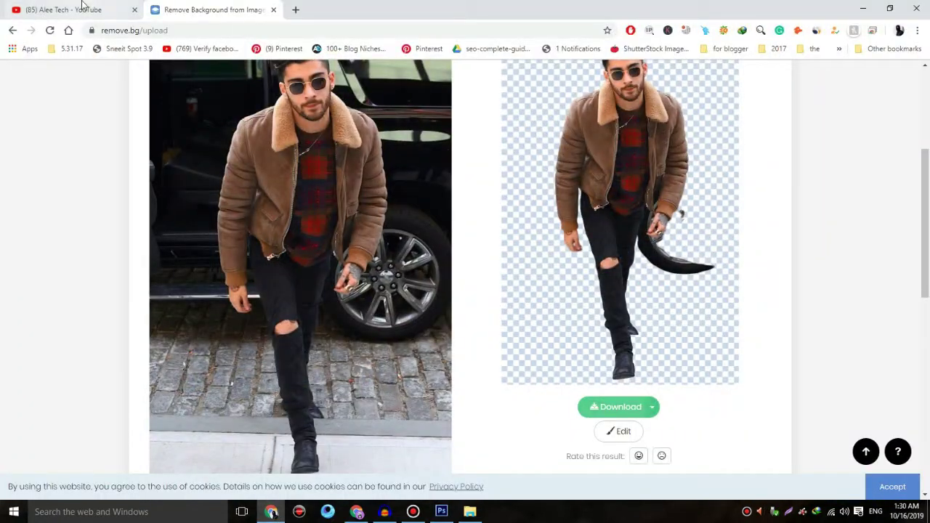
Switch to the YouTube channel tab in Chrome
click(73, 10)
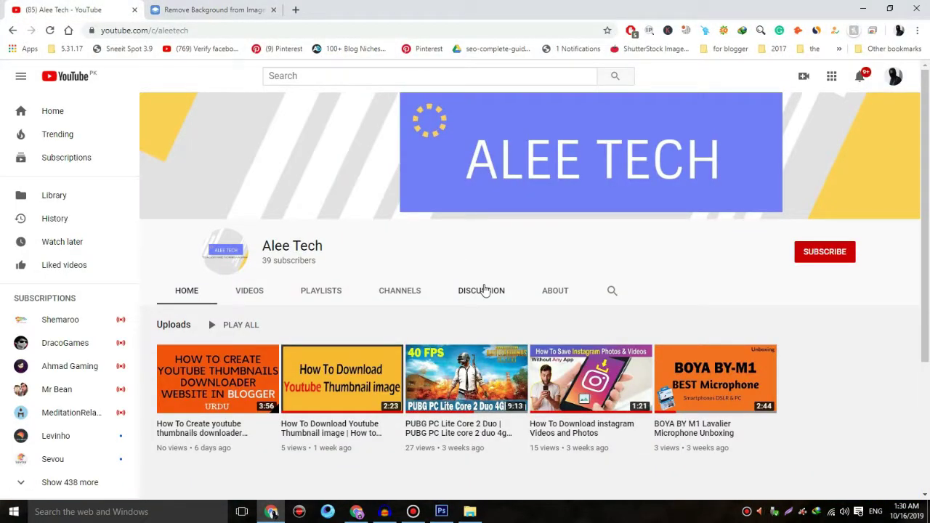